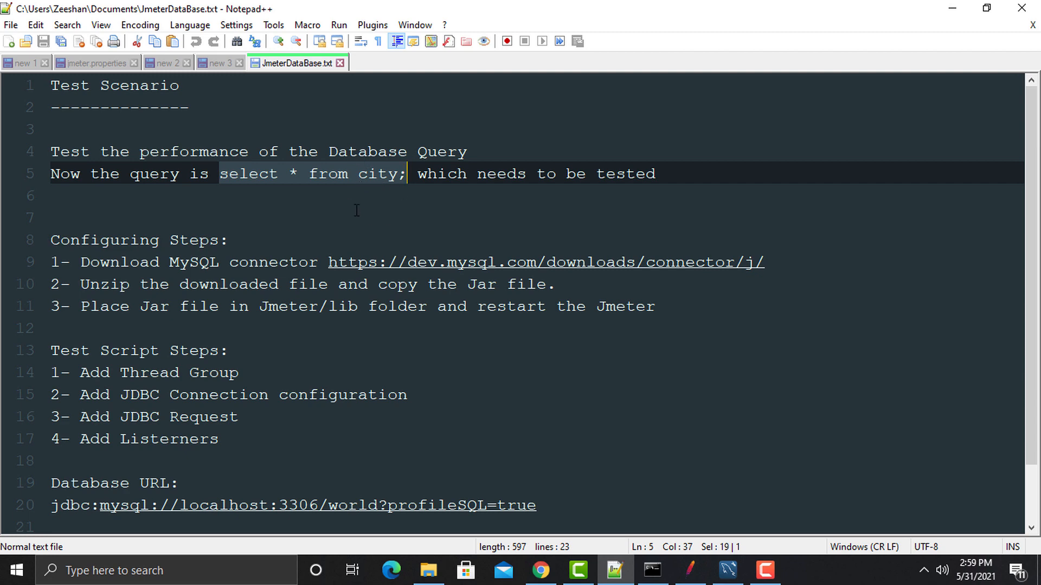
Step: Switch from the JmeterDataBase.txt notes to MySQL Workbench
{"action": "left_click", "coordinate": [732, 571]}
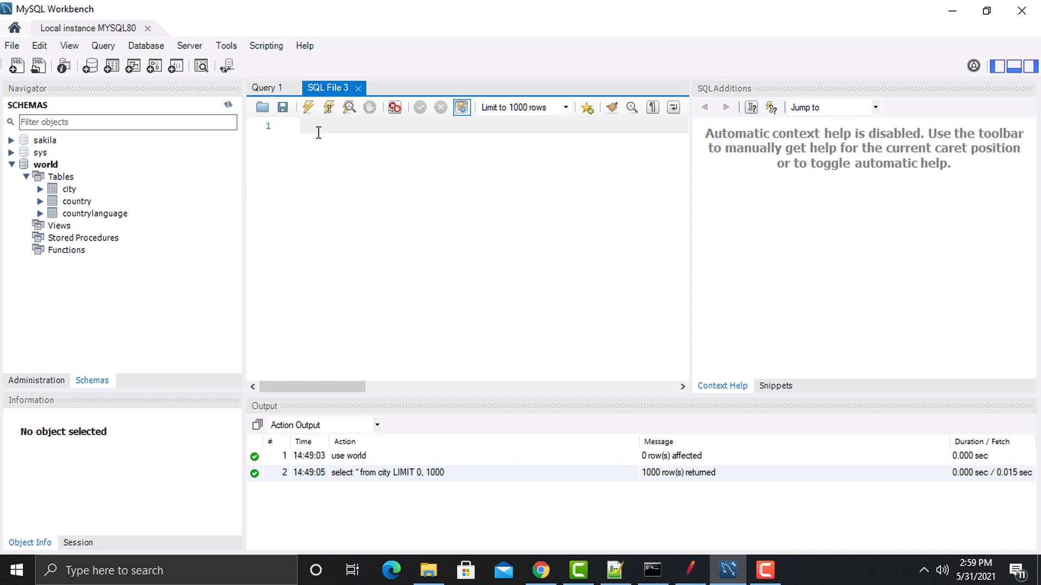
Step: Run select * from city; against the world database in SQL File 3
{"action": "type", "text": "select * from ci"}
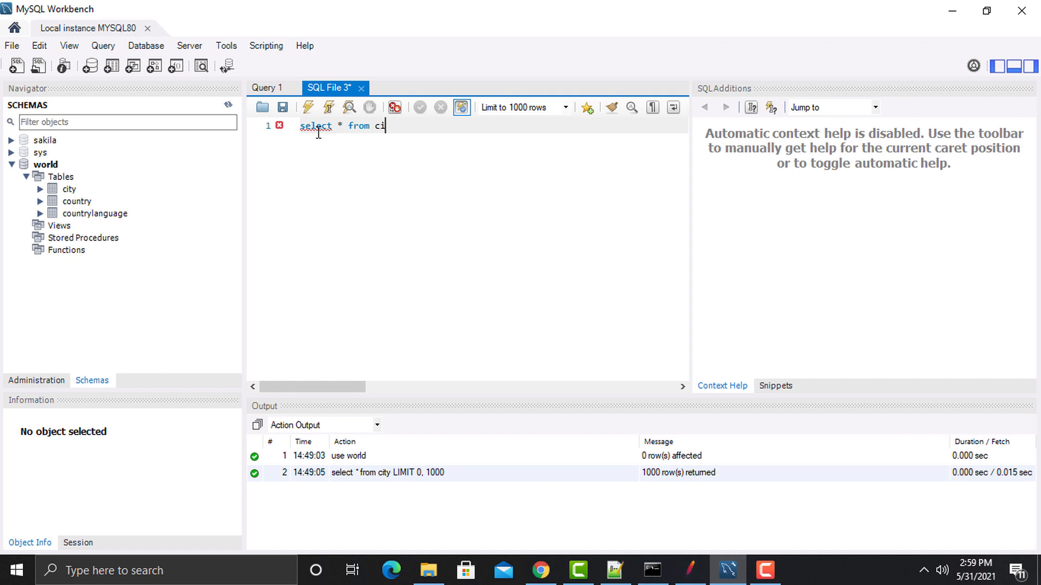
{"action": "type", "text": "ty;"}
{"action": "left_click_drag", "start_coordinate": [405, 127], "coordinate": [302, 132]}
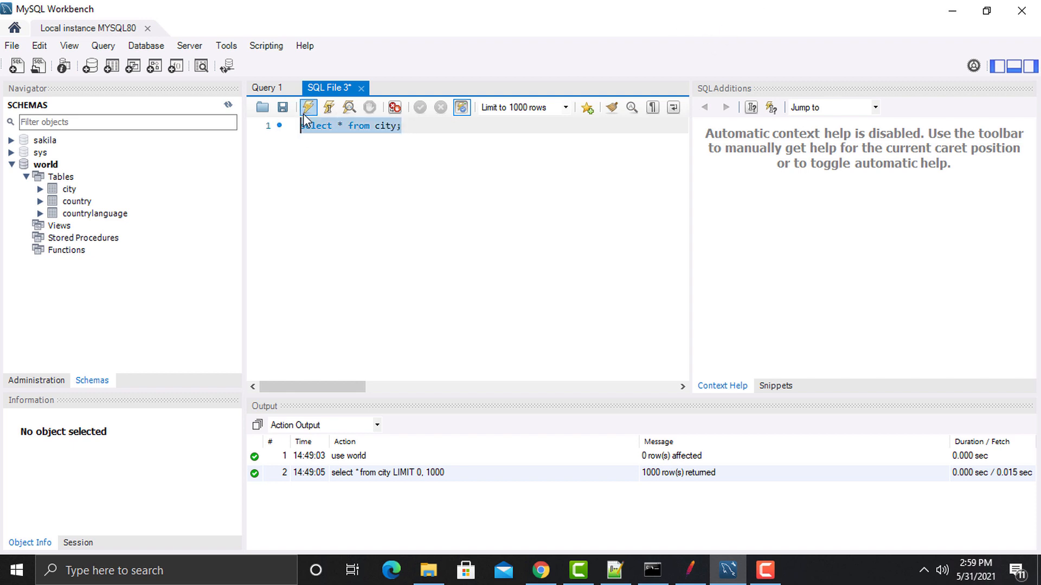
{"action": "left_click", "coordinate": [307, 107]}
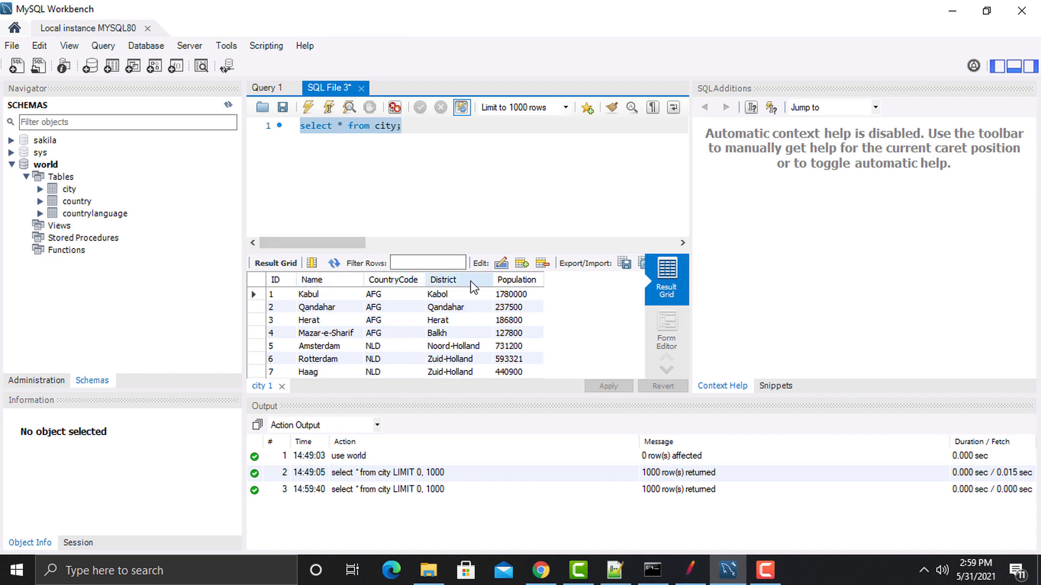
Step: Scroll through the returned city rows, then return to the Notepad++ notes
{"action": "scroll", "coordinate": [522, 335], "scroll_direction": "down", "scroll_amount": 5}
{"action": "scroll", "coordinate": [522, 335], "scroll_direction": "down", "scroll_amount": 20}
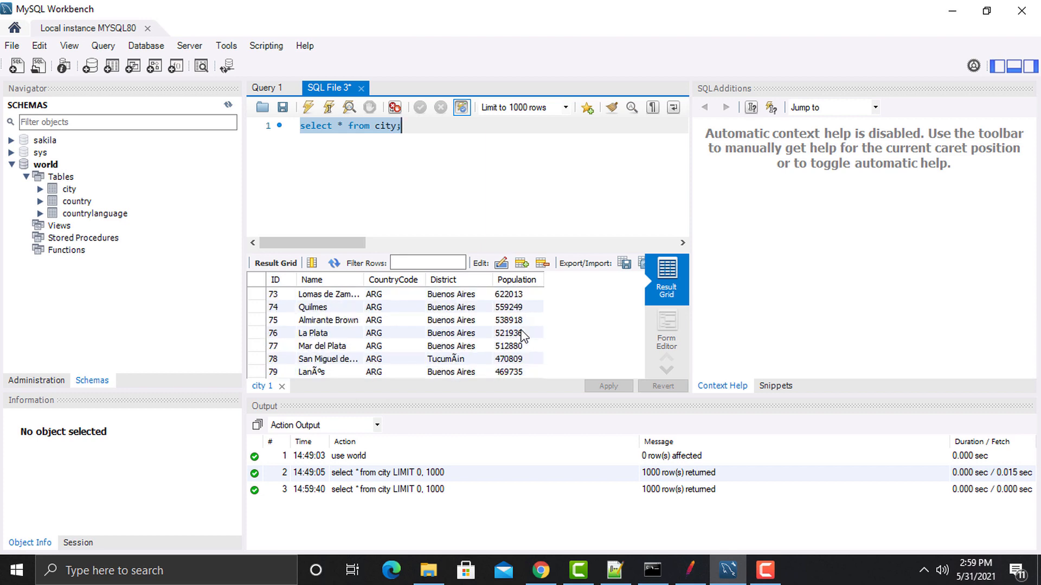
{"action": "scroll", "coordinate": [522, 335], "scroll_direction": "down", "scroll_amount": 20}
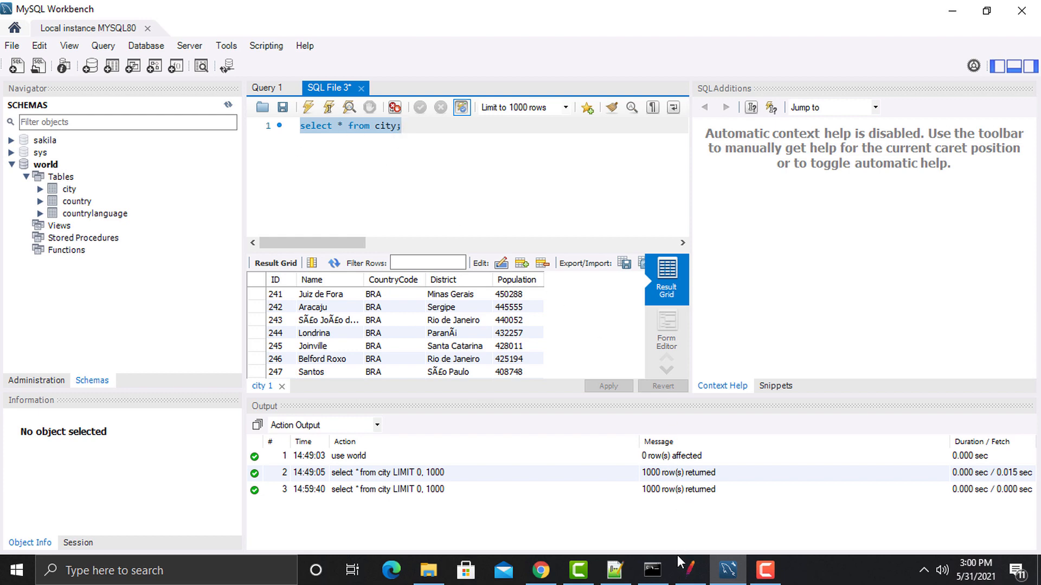
{"action": "left_click", "coordinate": [622, 576]}
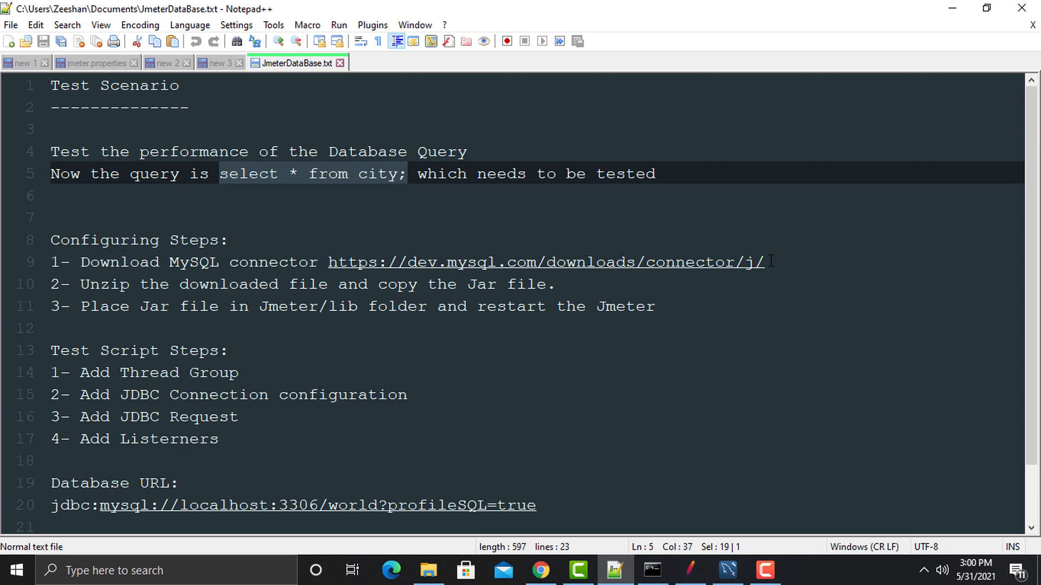
Step: Toggle between Workbench and the notes, ending on Workbench's city query results
{"action": "left_click", "coordinate": [730, 570]}
{"action": "left_click", "coordinate": [730, 570]}
{"action": "left_click", "coordinate": [728, 570]}
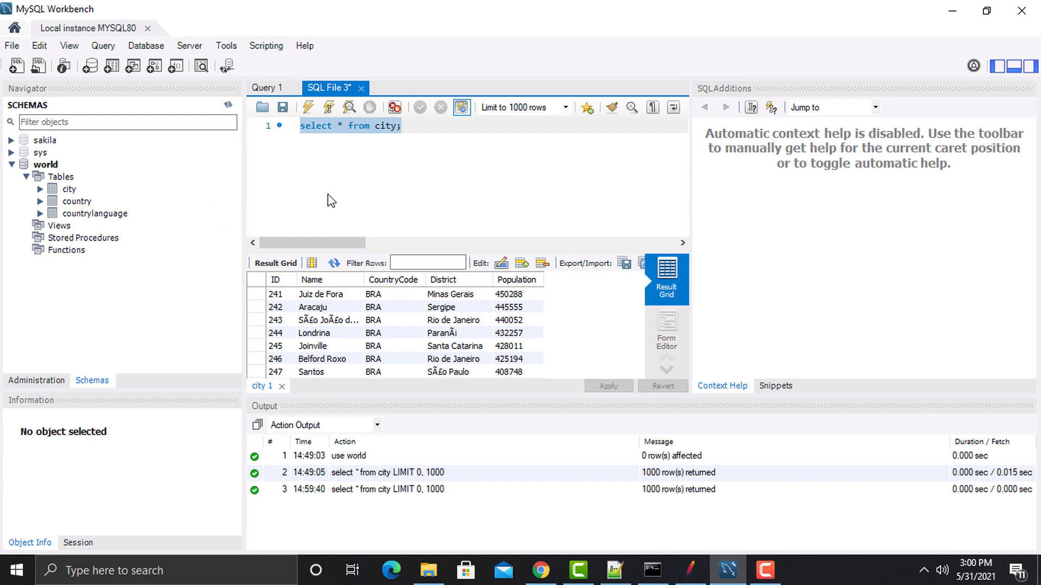
Step: Minimize MySQL Workbench so the JmeterDataBase.txt notes show again
{"action": "left_click", "coordinate": [725, 569]}
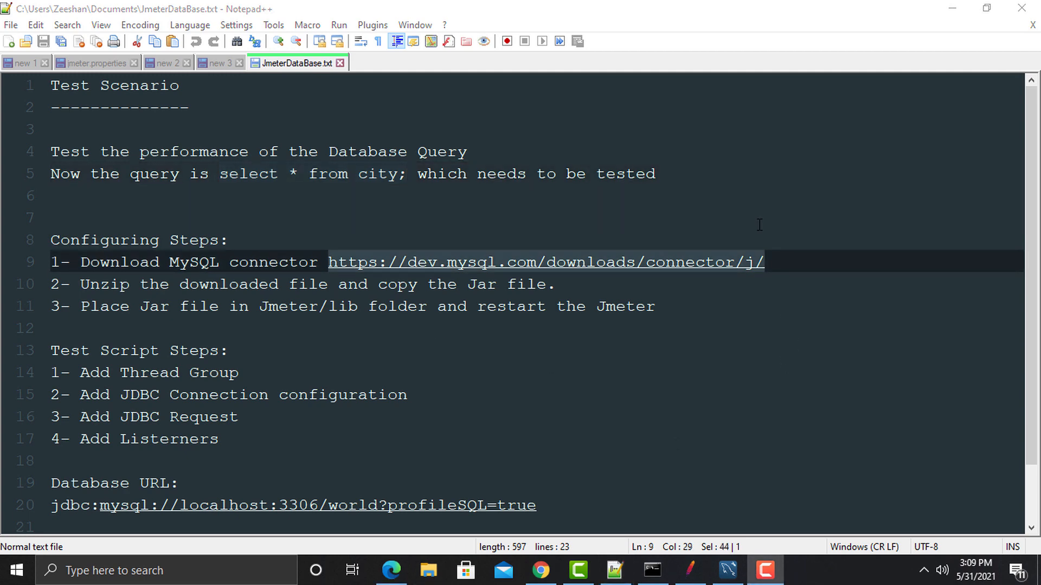
Step: Load the Connector/J download page (dev.mysql.com/downloads/connector/j/) in Edge from the notes
{"action": "left_click", "coordinate": [774, 248]}
{"action": "left_click_drag", "start_coordinate": [784, 264], "coordinate": [329, 255]}
{"action": "key", "text": "ctrl+c"}
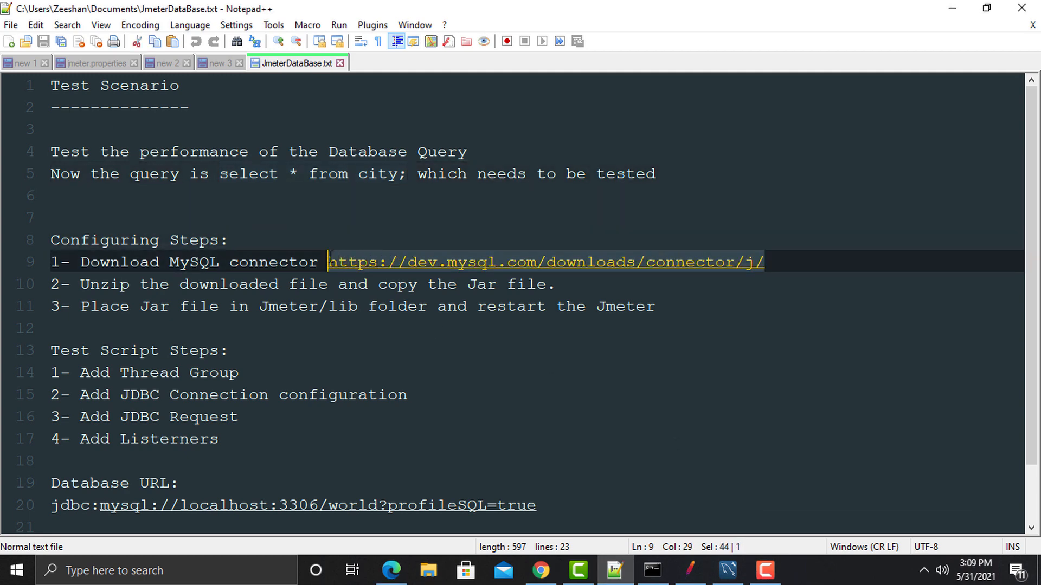
{"action": "left_click", "coordinate": [389, 572]}
{"action": "left_click", "coordinate": [196, 41]}
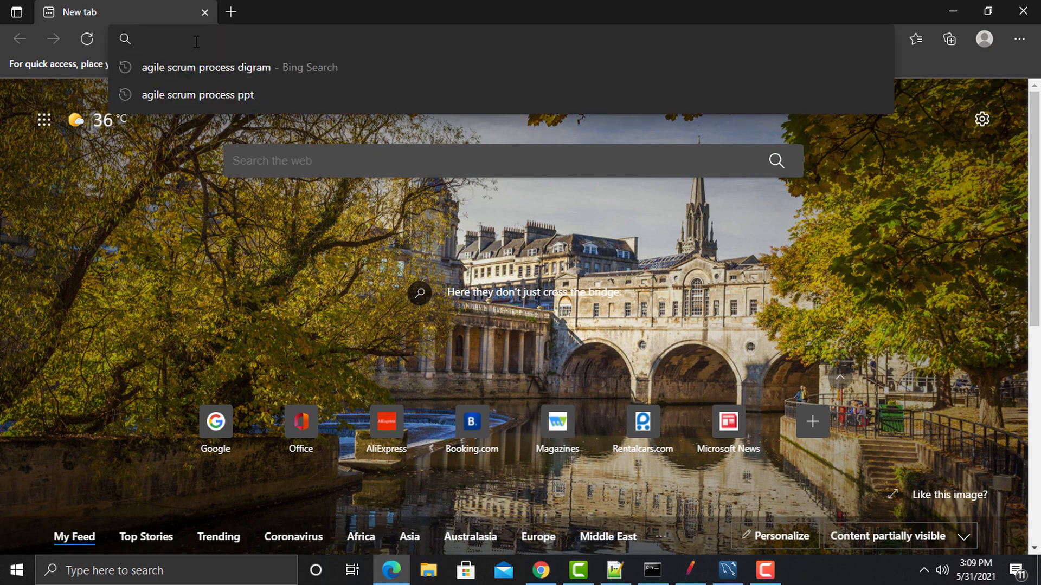
{"action": "key", "text": "ctrl+v"}
{"action": "key", "text": "Return"}
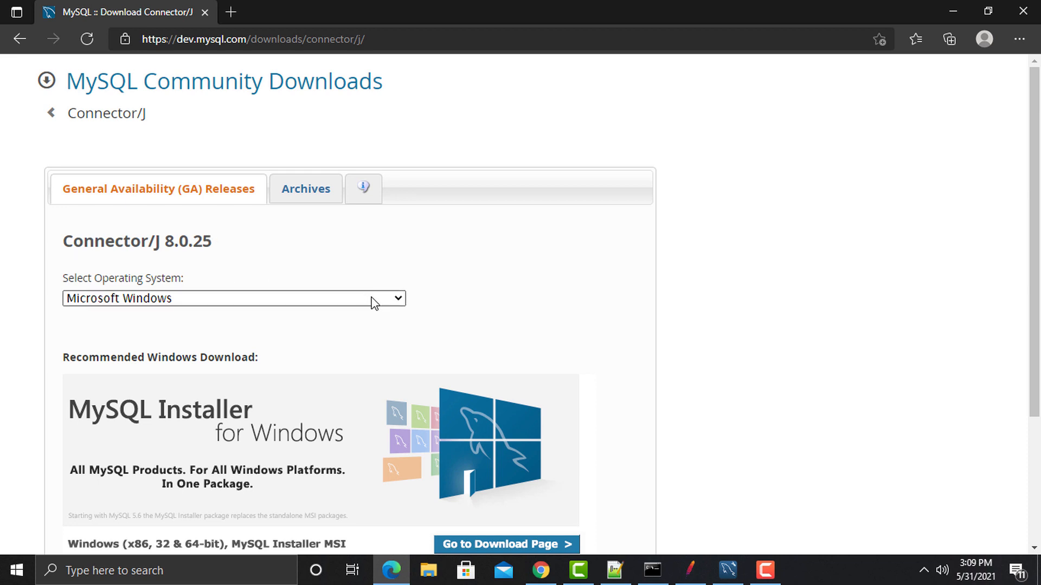
Step: Download the Platform Independent Connector/J 8.0.25 ZIP archive without logging in
{"action": "left_click", "coordinate": [398, 299]}
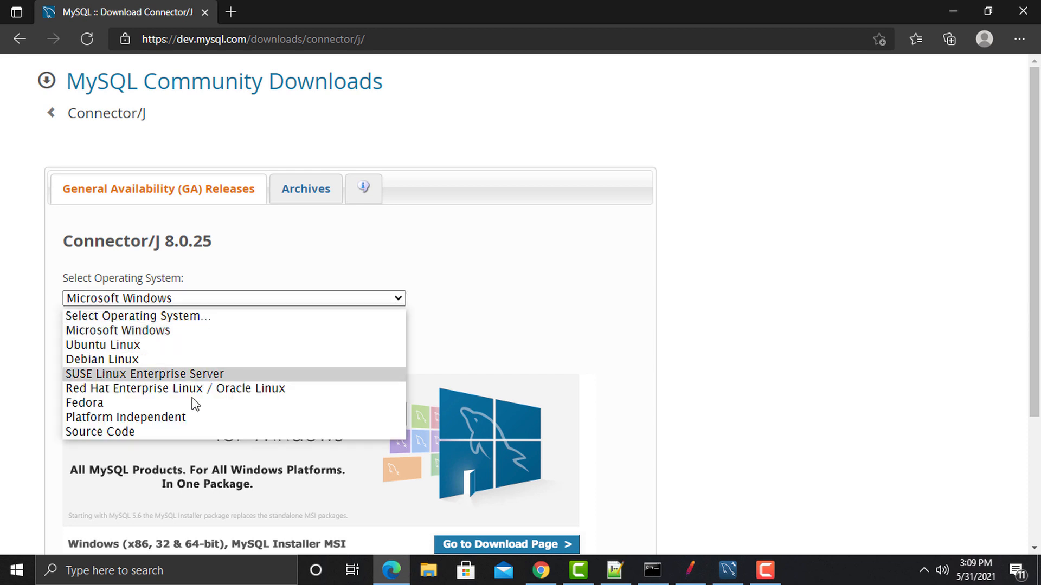
{"action": "left_click", "coordinate": [161, 417]}
{"action": "scroll", "coordinate": [389, 356], "scroll_direction": "down", "scroll_amount": 3}
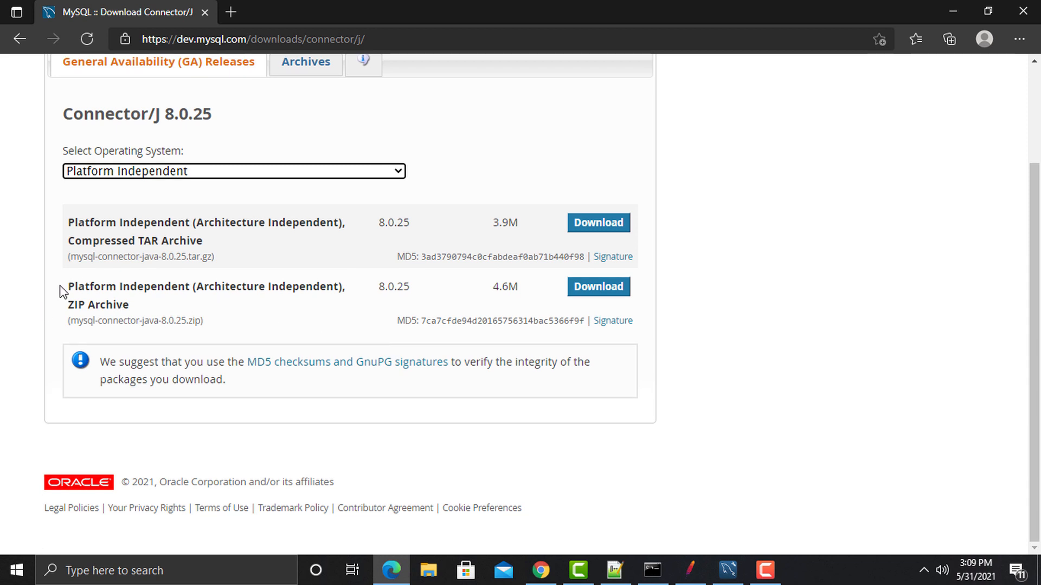
{"action": "left_click_drag", "start_coordinate": [67, 287], "coordinate": [155, 304]}
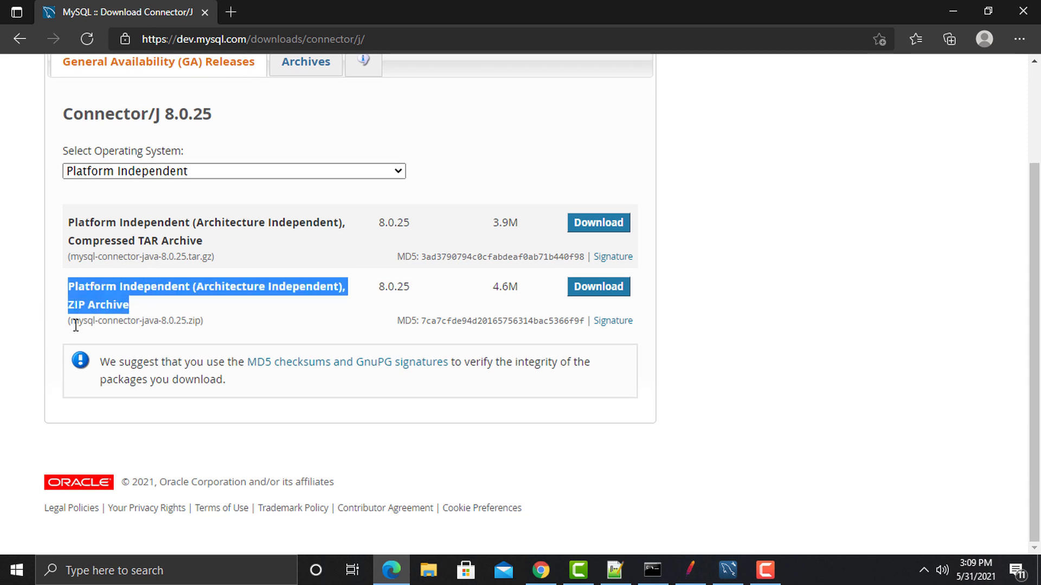
{"action": "left_click_drag", "start_coordinate": [70, 322], "coordinate": [202, 322]}
{"action": "left_click", "coordinate": [598, 286]}
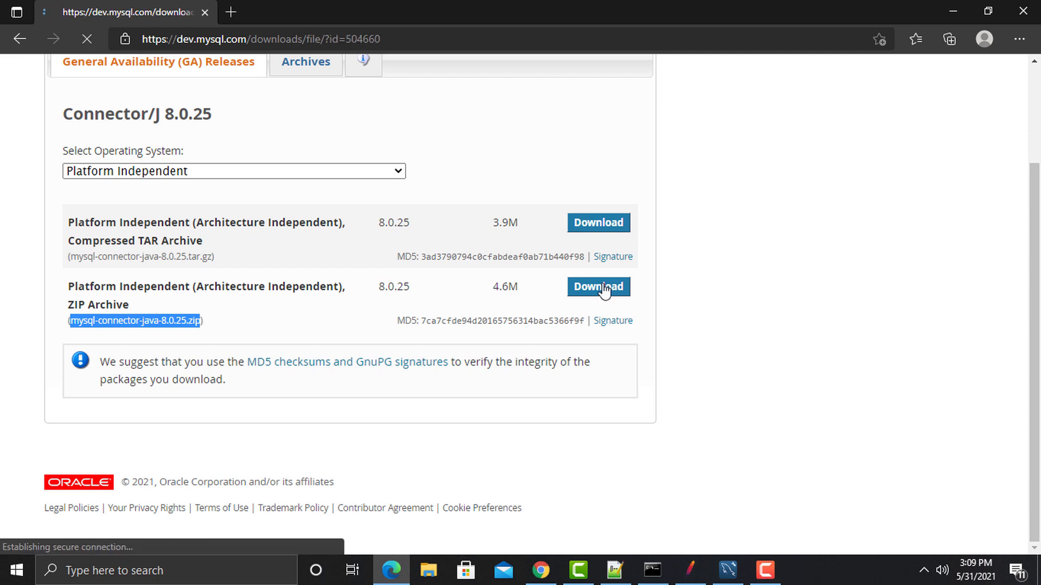
{"action": "scroll", "coordinate": [542, 287], "scroll_direction": "down", "scroll_amount": 1}
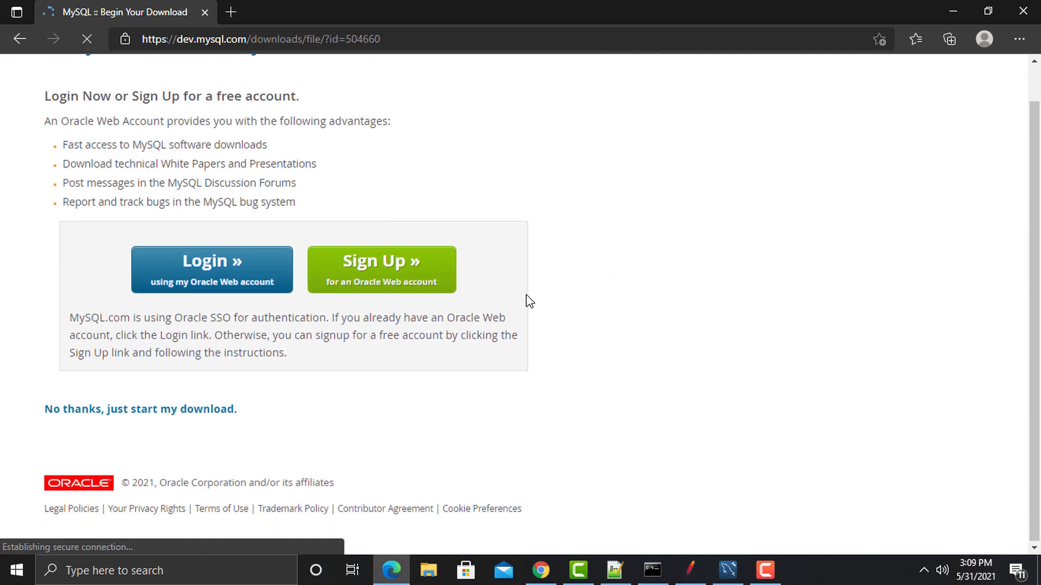
{"action": "left_click", "coordinate": [115, 410]}
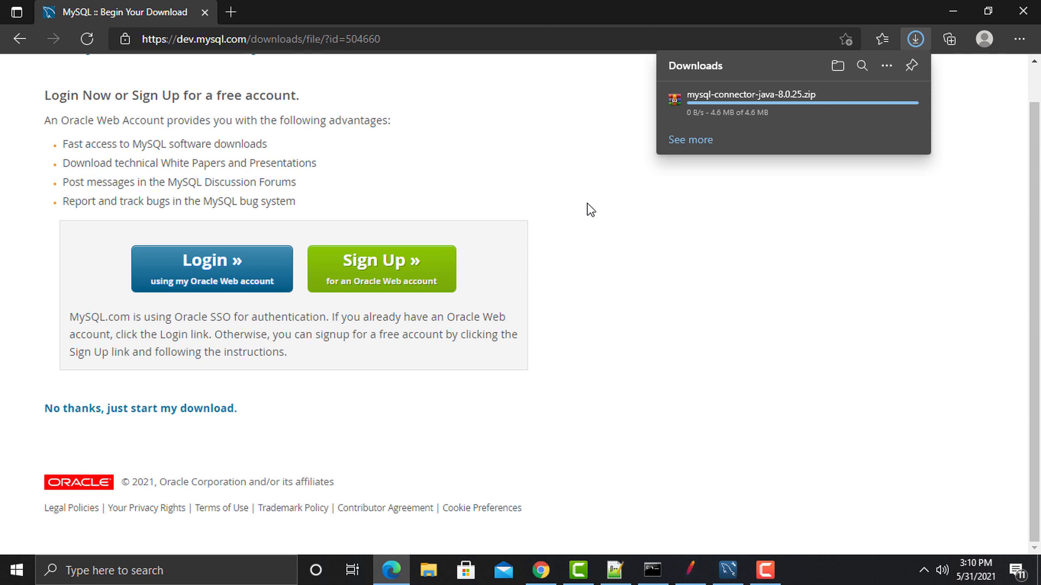
{"action": "left_click", "coordinate": [947, 11]}
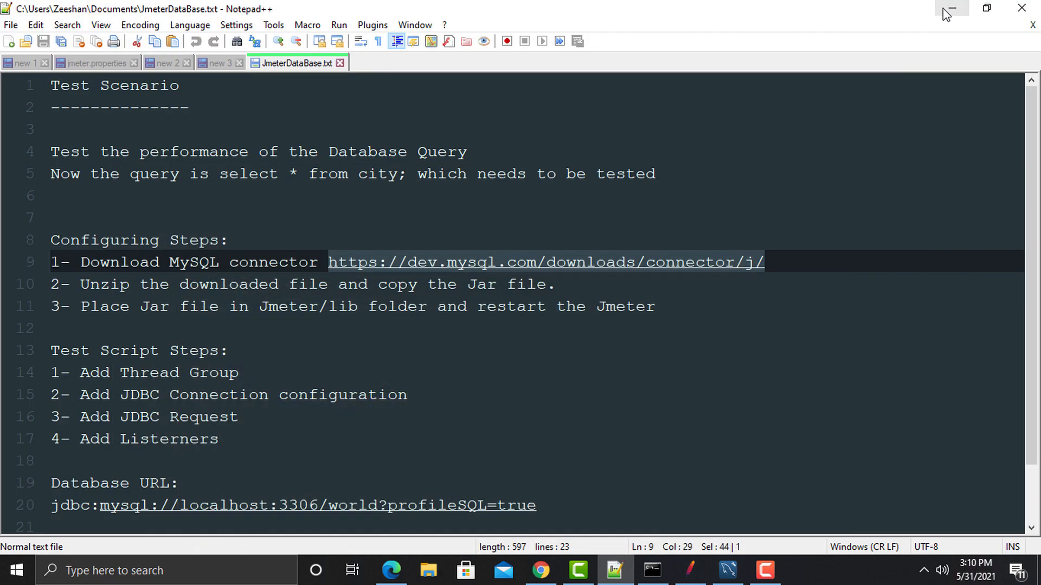
Step: Copy the mysql-connector-java-8.0.24 jar from the extracted connector folder on the desktop
{"action": "left_click", "coordinate": [941, 13]}
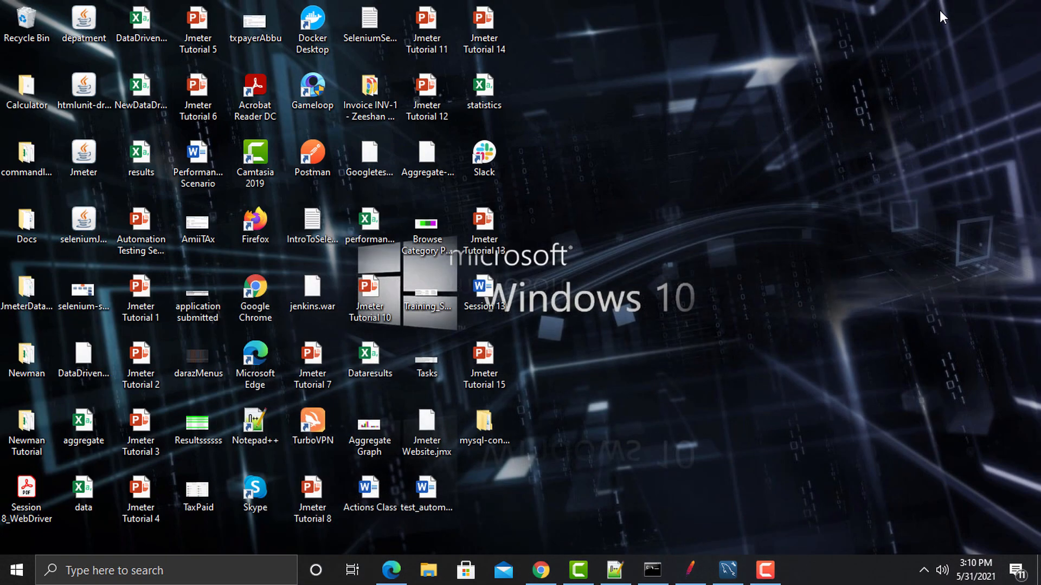
{"action": "double_click", "coordinate": [482, 419]}
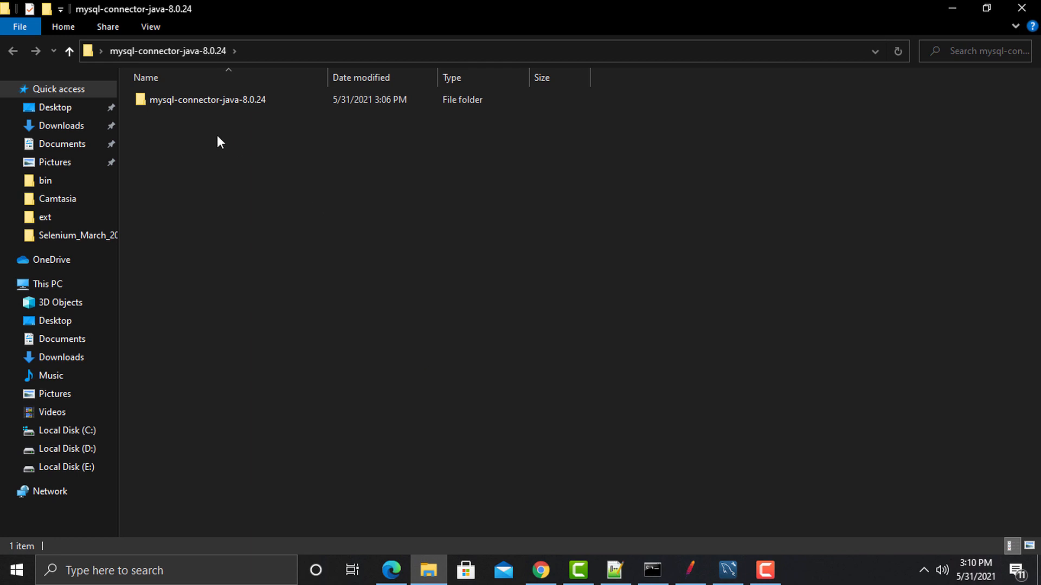
{"action": "double_click", "coordinate": [197, 103]}
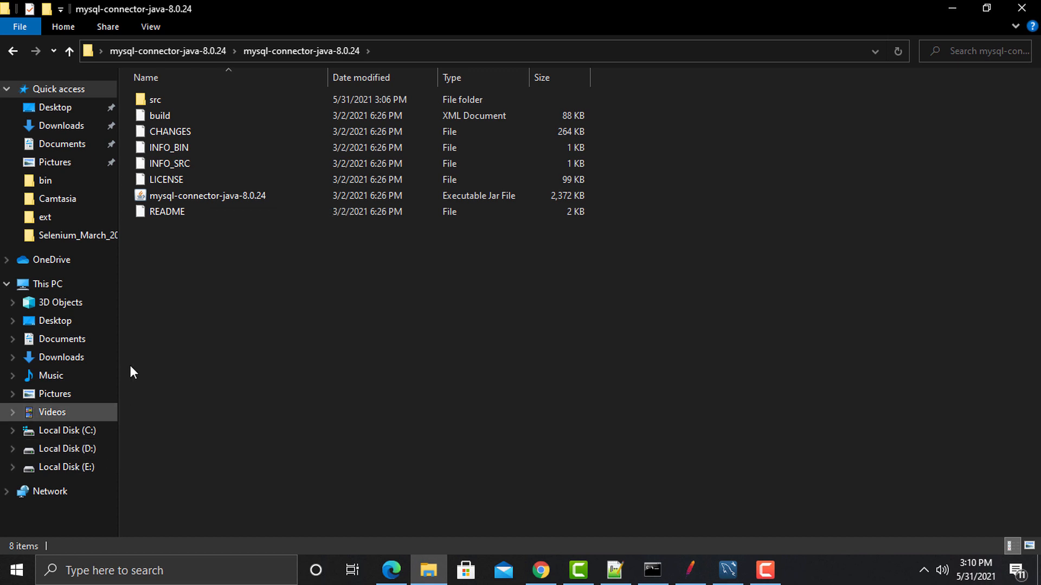
{"action": "right_click", "coordinate": [203, 197]}
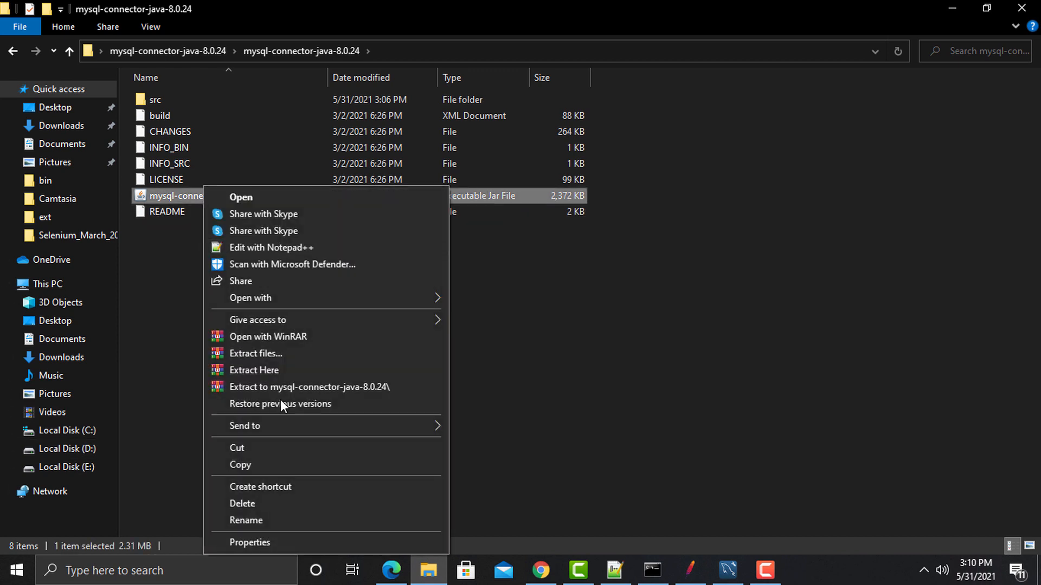
{"action": "left_click", "coordinate": [275, 464]}
Step: Paste the jar into D:\apache-jmeter-5.4\apache-jmeter-5.4\lib, skipping the replacement of the existing file
{"action": "left_click", "coordinate": [78, 449]}
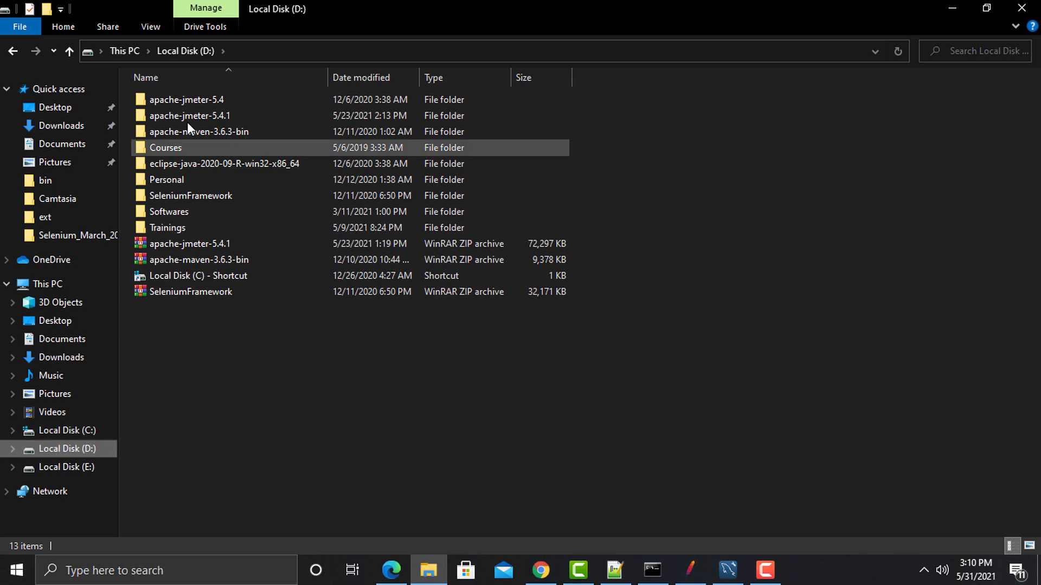
{"action": "double_click", "coordinate": [190, 103]}
{"action": "double_click", "coordinate": [186, 102]}
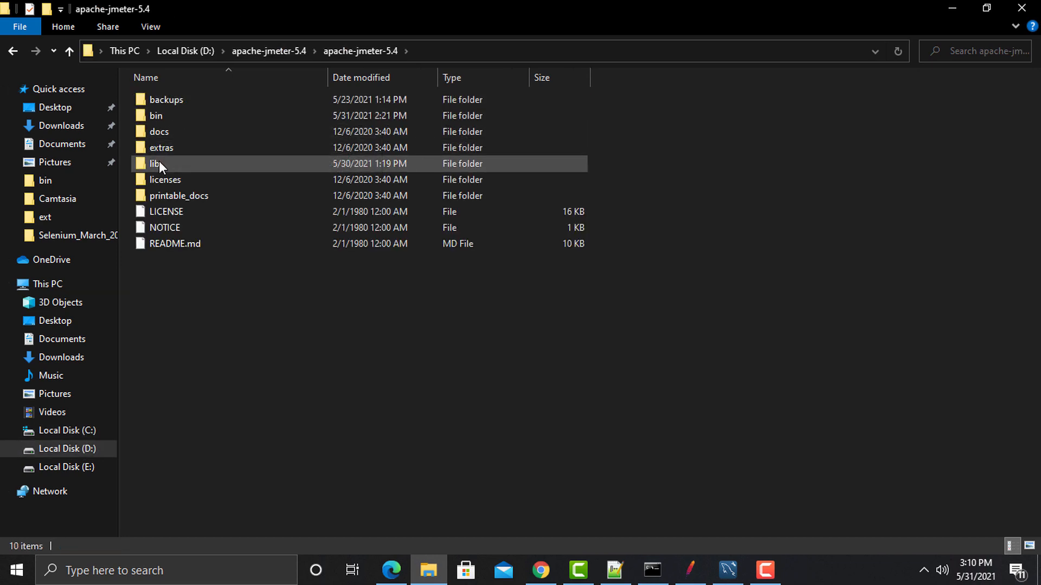
{"action": "double_click", "coordinate": [159, 163]}
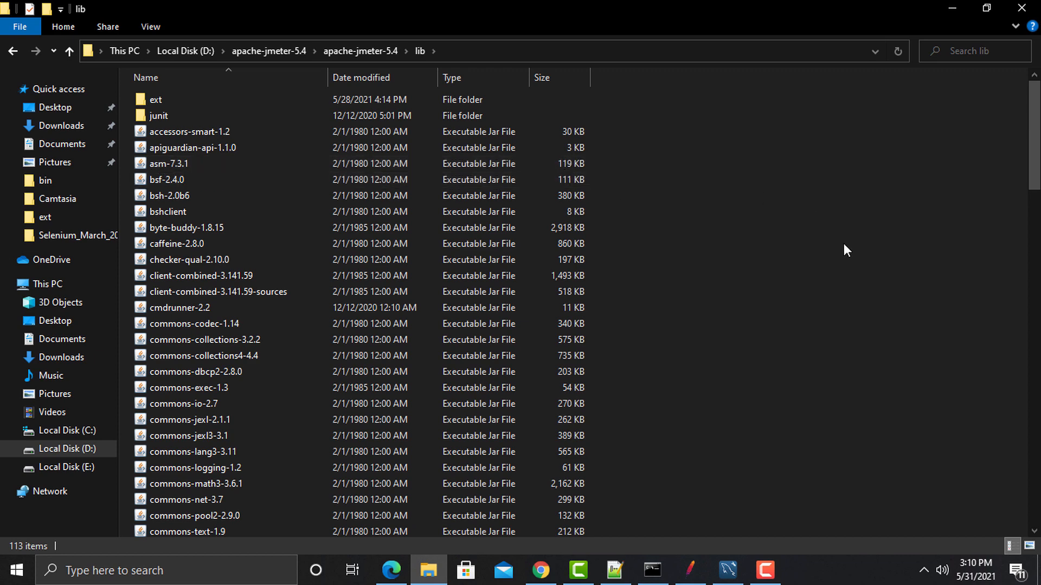
{"action": "key", "text": "ctrl+v"}
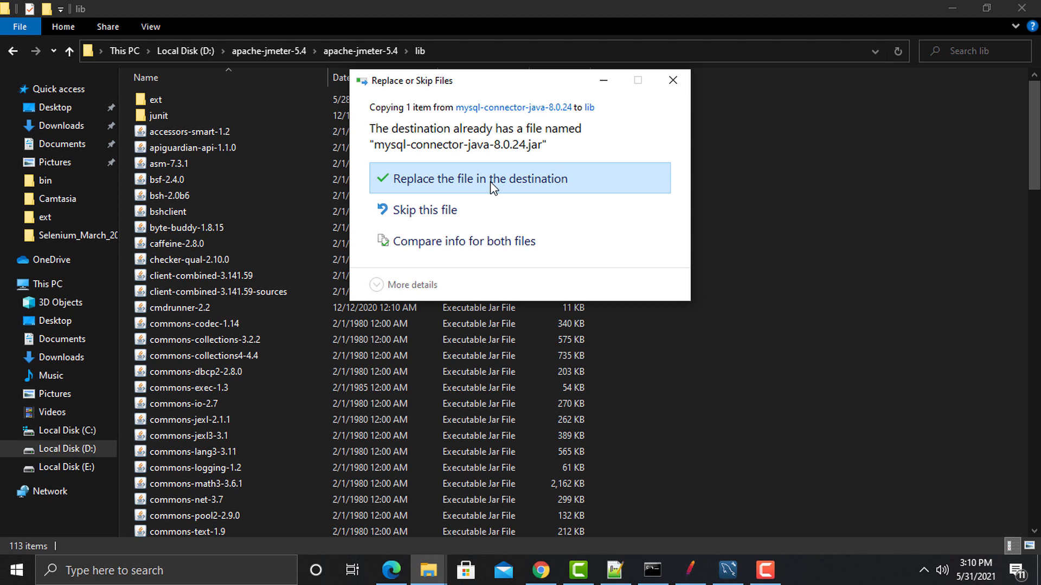
{"action": "left_click", "coordinate": [678, 82]}
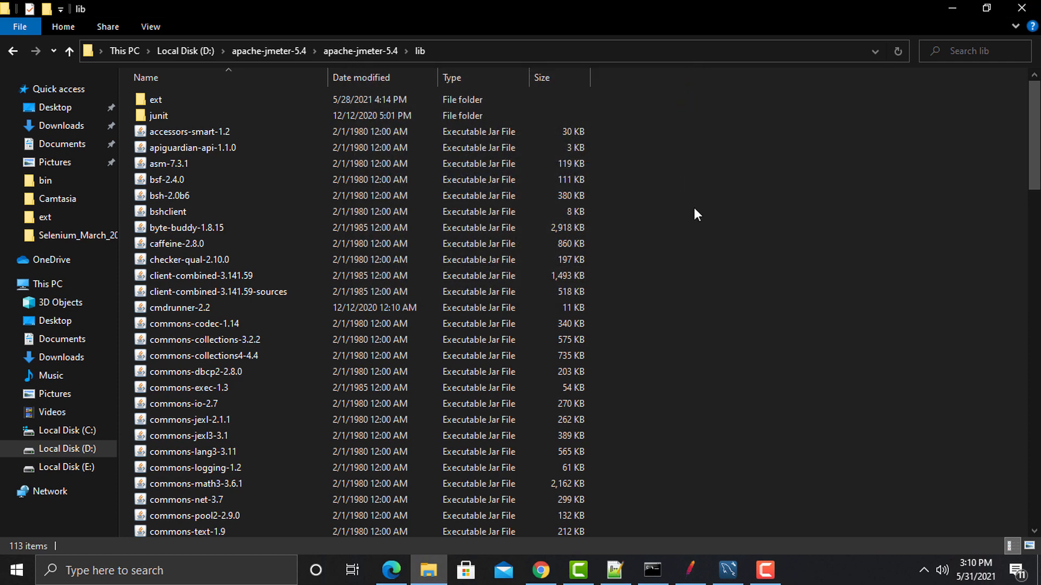
Step: Locate mysql-connector-java-8.0.24 in the lib folder, then bring the notes back
{"action": "scroll", "coordinate": [695, 212], "scroll_direction": "down", "scroll_amount": 3}
{"action": "scroll", "coordinate": [695, 211], "scroll_direction": "down", "scroll_amount": 14}
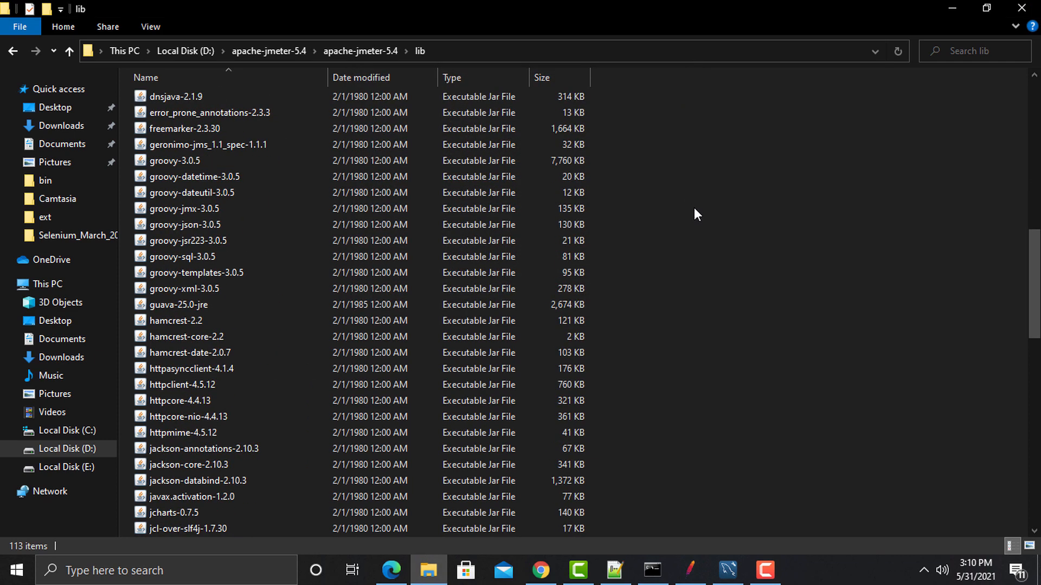
{"action": "scroll", "coordinate": [697, 217], "scroll_direction": "down", "scroll_amount": 12}
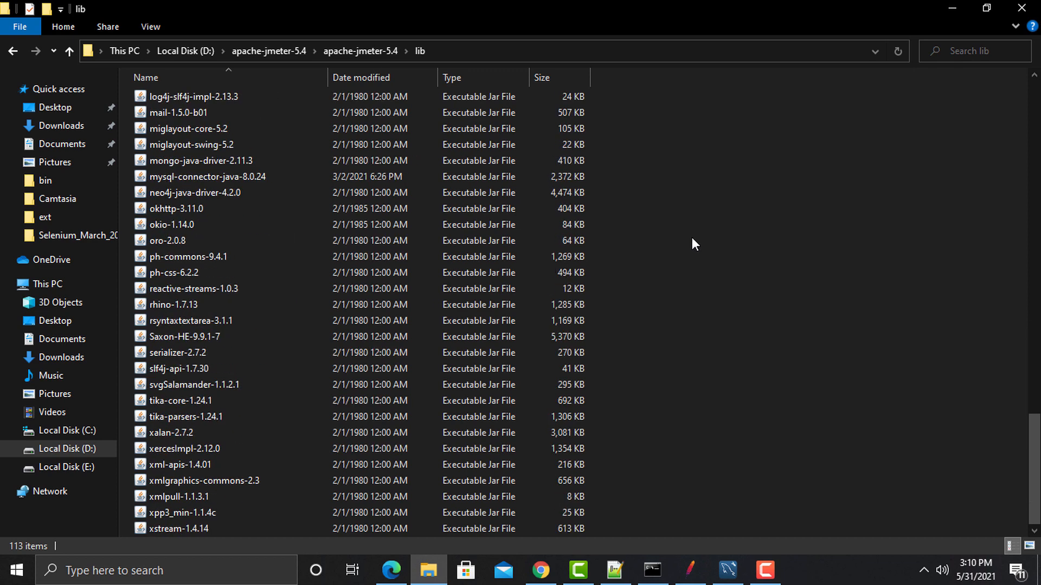
{"action": "scroll", "coordinate": [691, 239], "scroll_direction": "up", "scroll_amount": 4}
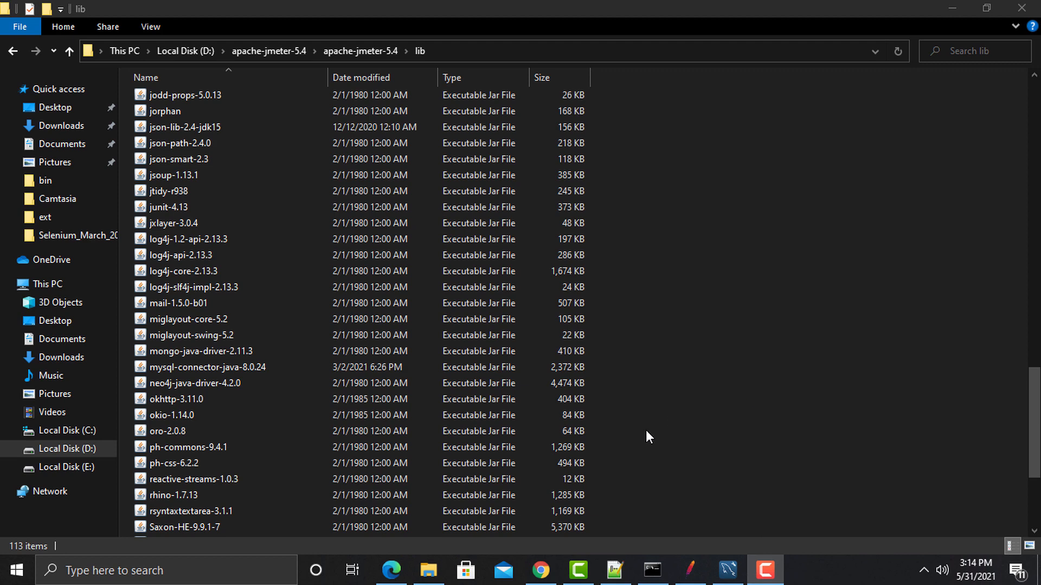
{"action": "left_click", "coordinate": [618, 561]}
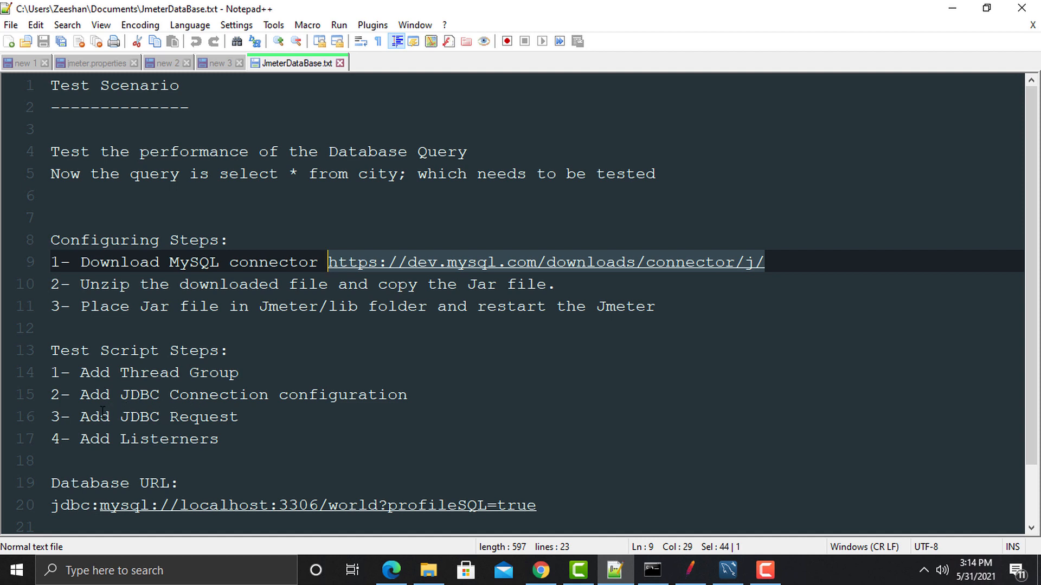
Step: Highlight 'JDBC Request' in the test script steps, then switch to Apache JMeter
{"action": "left_click", "coordinate": [242, 422]}
{"action": "left_click_drag", "start_coordinate": [243, 422], "coordinate": [124, 425]}
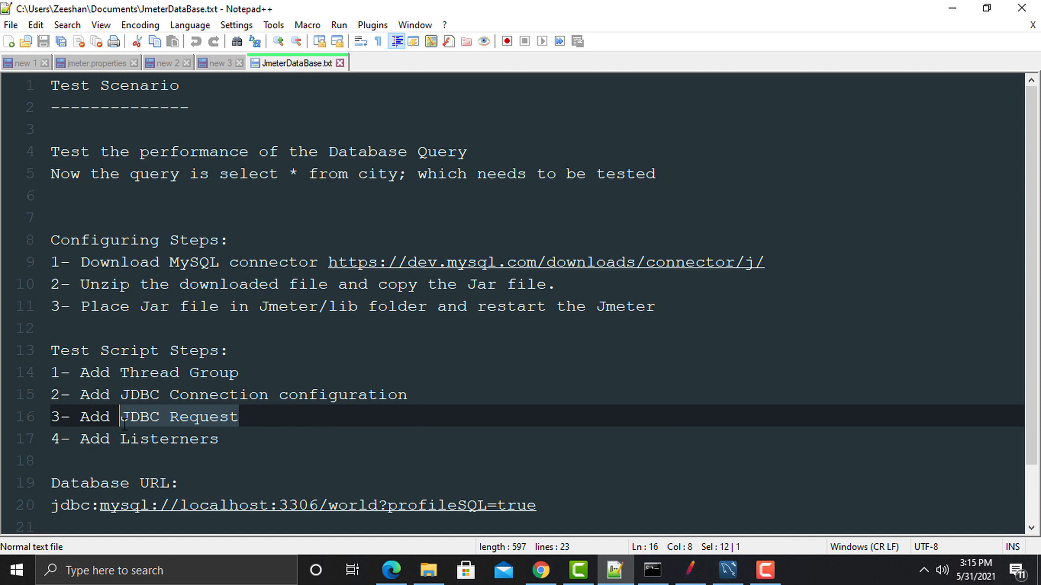
{"action": "left_click", "coordinate": [692, 583]}
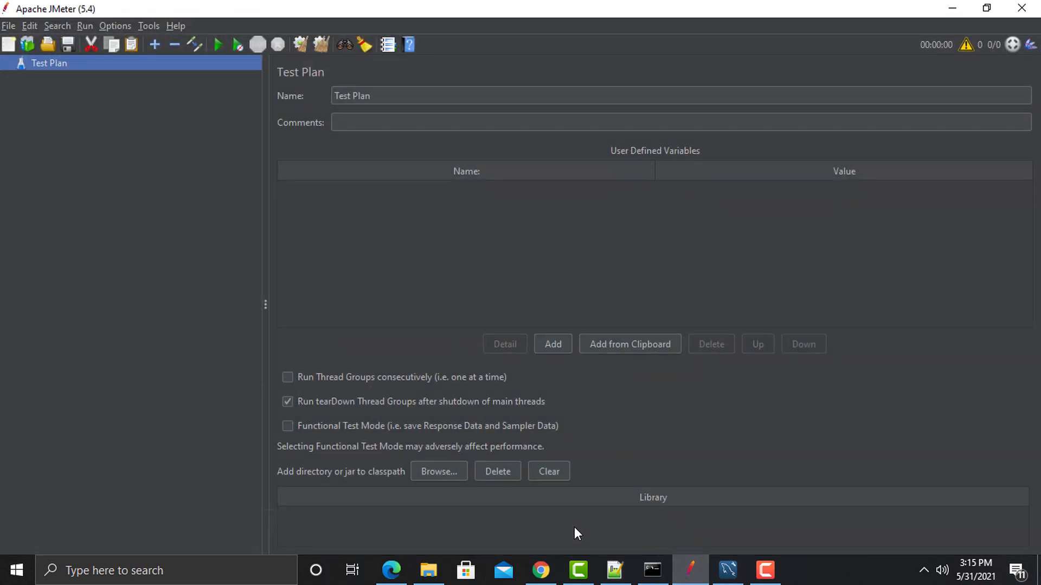
Step: Add a Thread Group to the Test Plan and a JDBC Connection Configuration under it
{"action": "right_click", "coordinate": [55, 64]}
{"action": "mouse_move", "coordinate": [108, 73]}
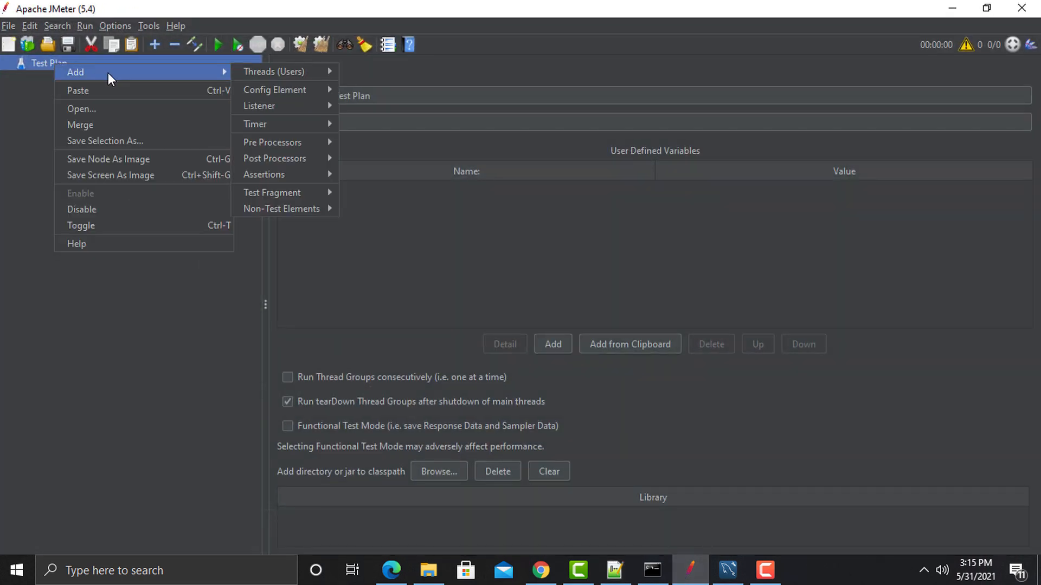
{"action": "mouse_move", "coordinate": [290, 75]}
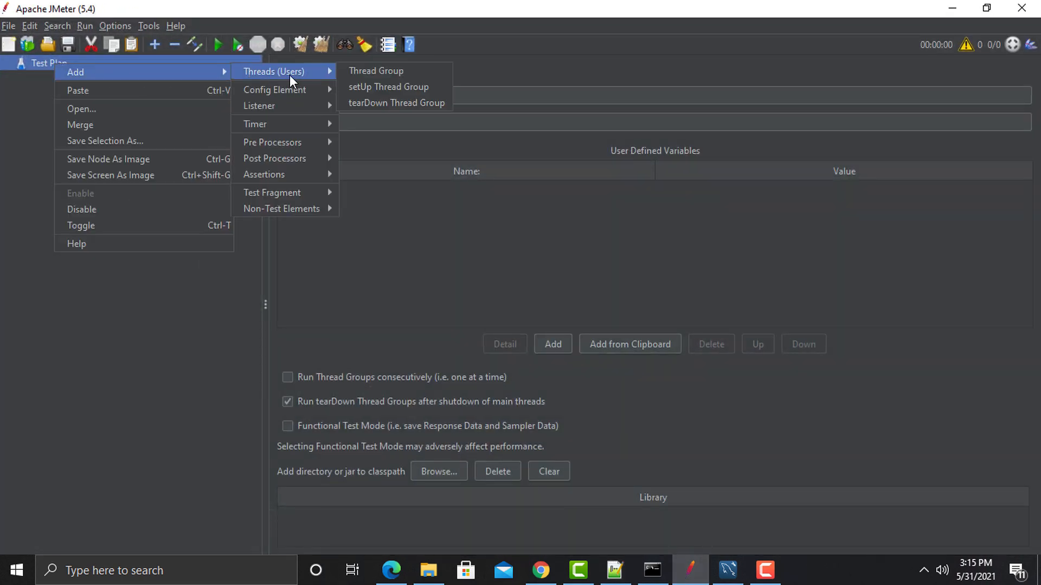
{"action": "left_click", "coordinate": [366, 74]}
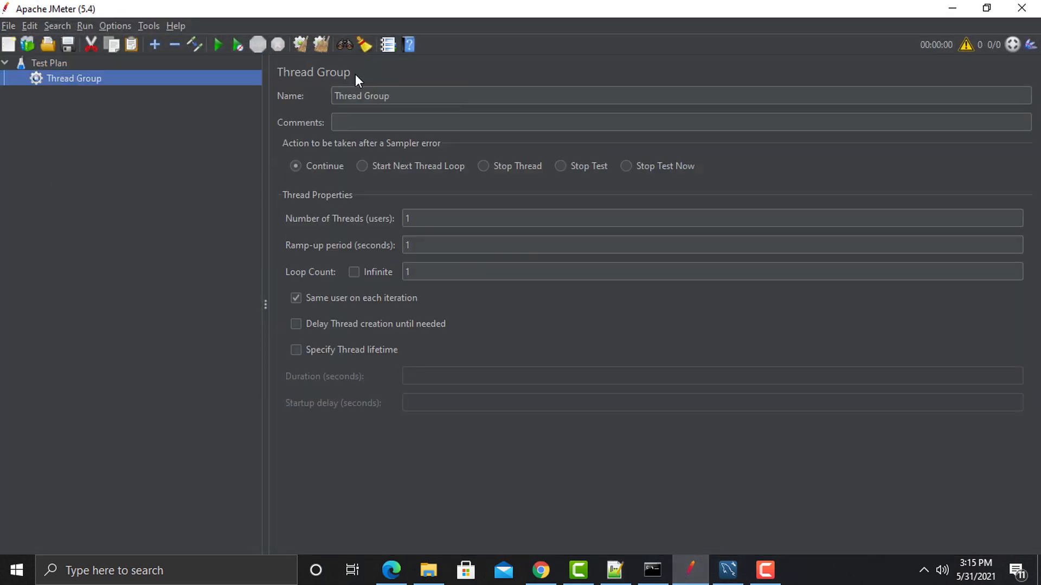
{"action": "right_click", "coordinate": [67, 75]}
{"action": "mouse_move", "coordinate": [175, 82]}
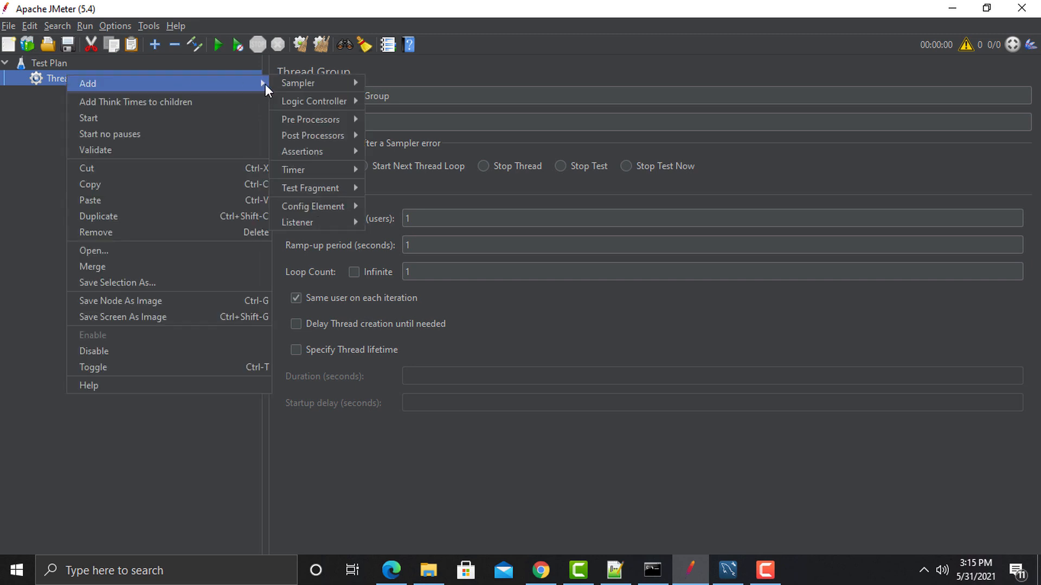
{"action": "mouse_move", "coordinate": [318, 203]}
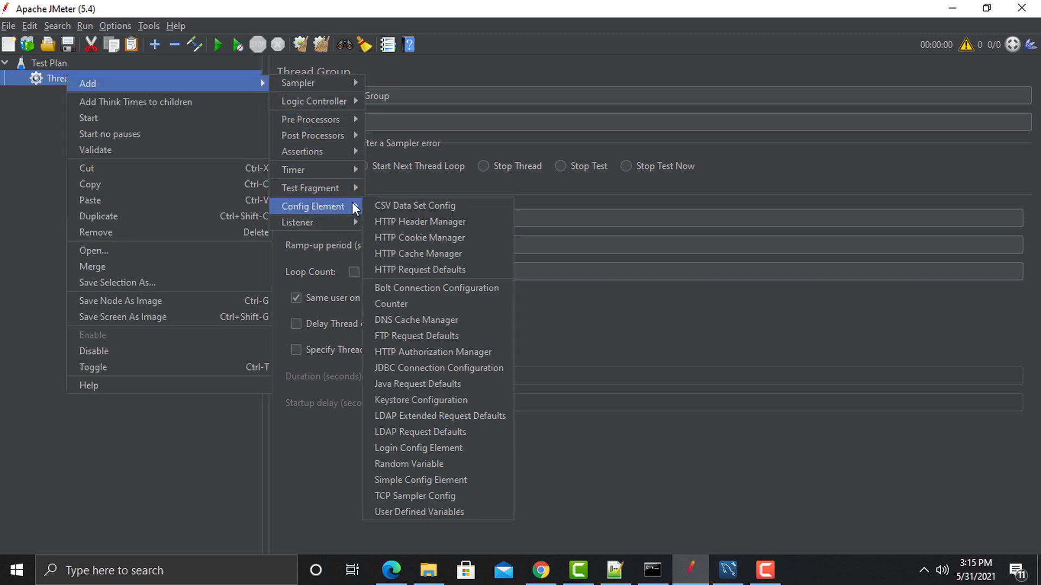
{"action": "left_click", "coordinate": [392, 369]}
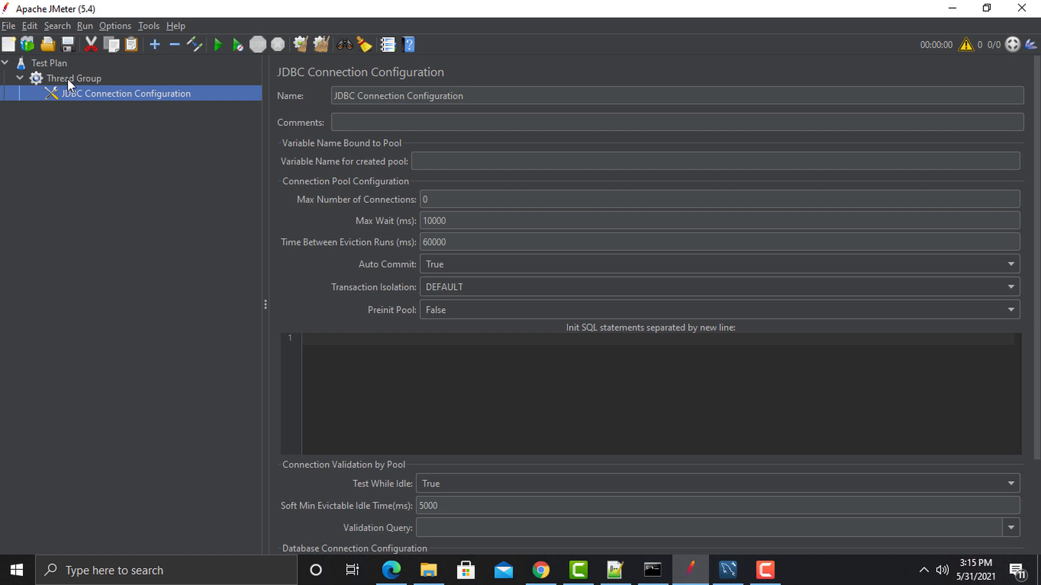
Step: Add a JDBC Request sampler and a Summary Report listener to the Thread Group
{"action": "right_click", "coordinate": [67, 78]}
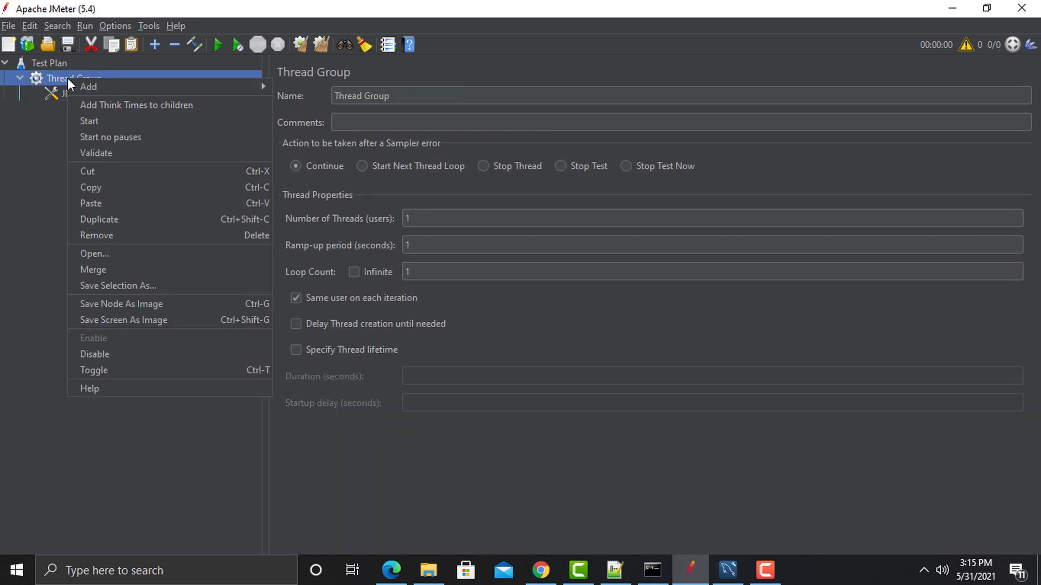
{"action": "mouse_move", "coordinate": [84, 88]}
{"action": "mouse_move", "coordinate": [310, 88]}
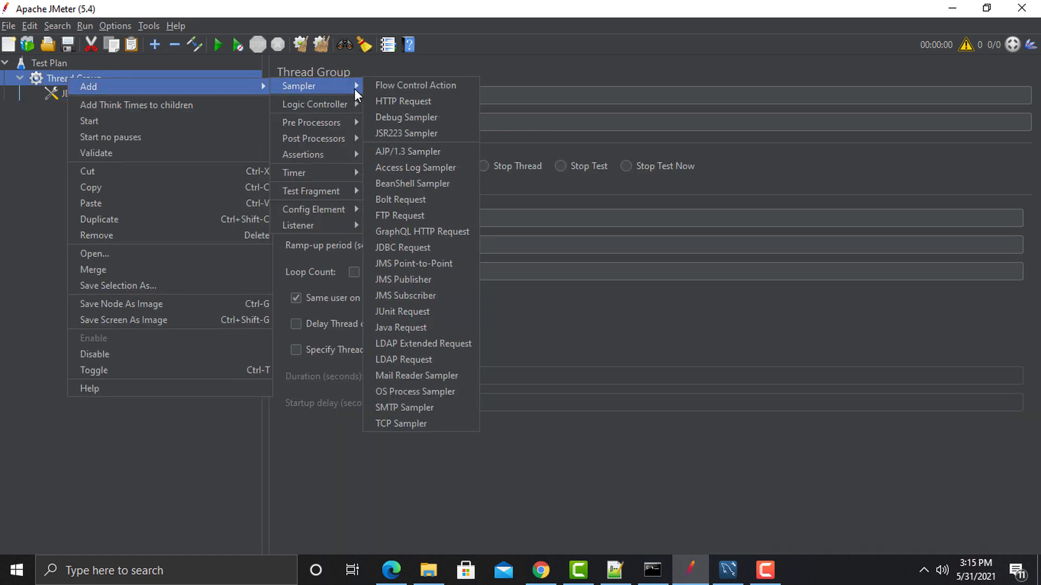
{"action": "left_click", "coordinate": [403, 247]}
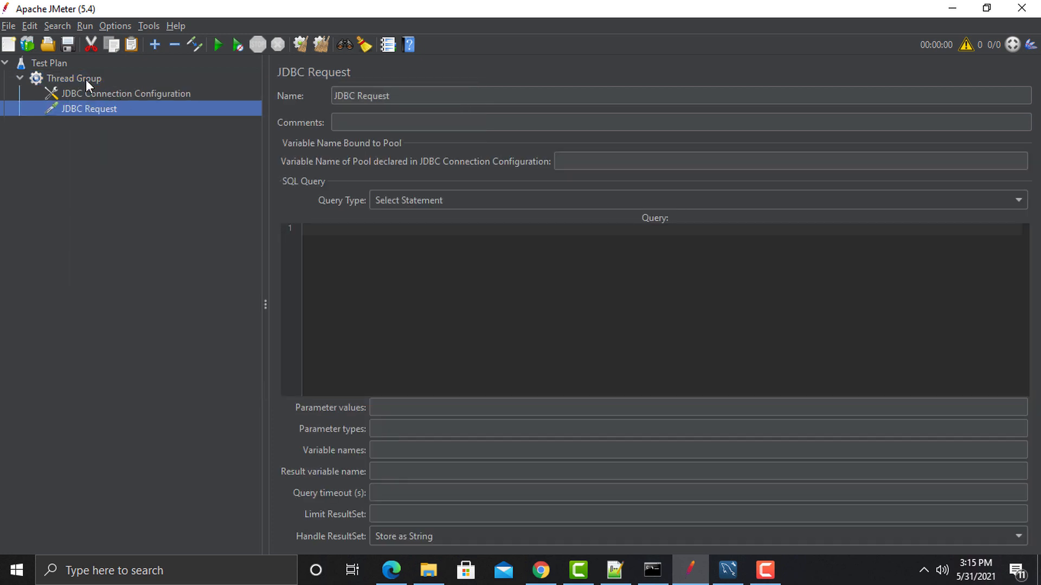
{"action": "right_click", "coordinate": [86, 79]}
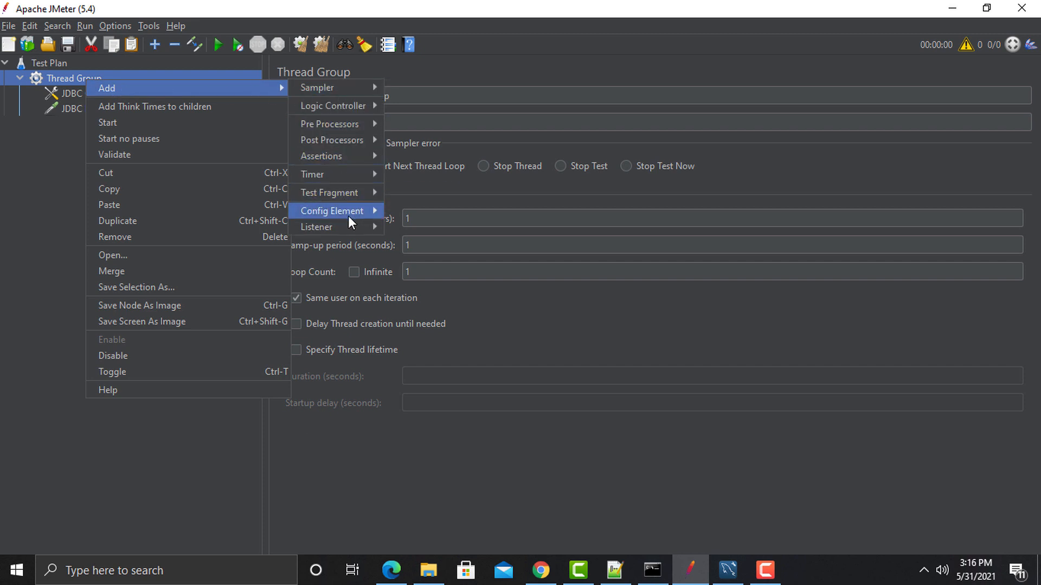
{"action": "mouse_move", "coordinate": [348, 223]}
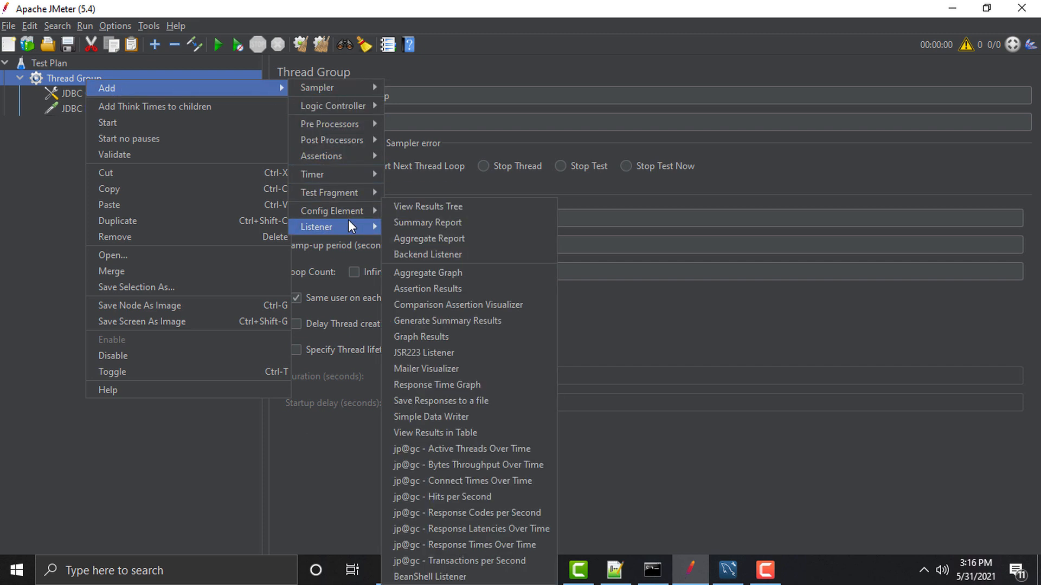
{"action": "left_click", "coordinate": [413, 223]}
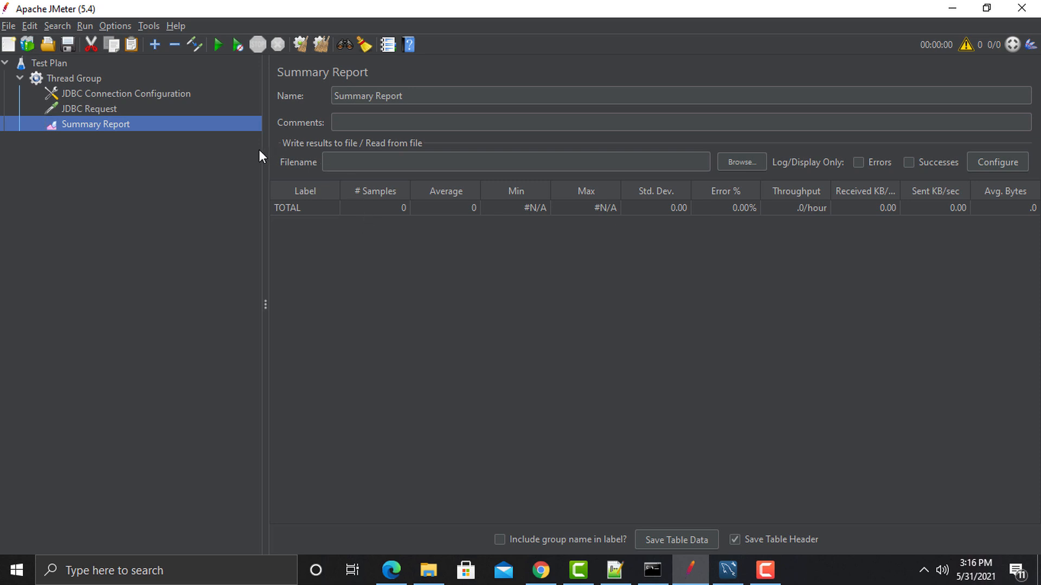
Step: Set the JDBC Connection Configuration's pool variable name to DatabaseTest and copy it
{"action": "left_click", "coordinate": [125, 94]}
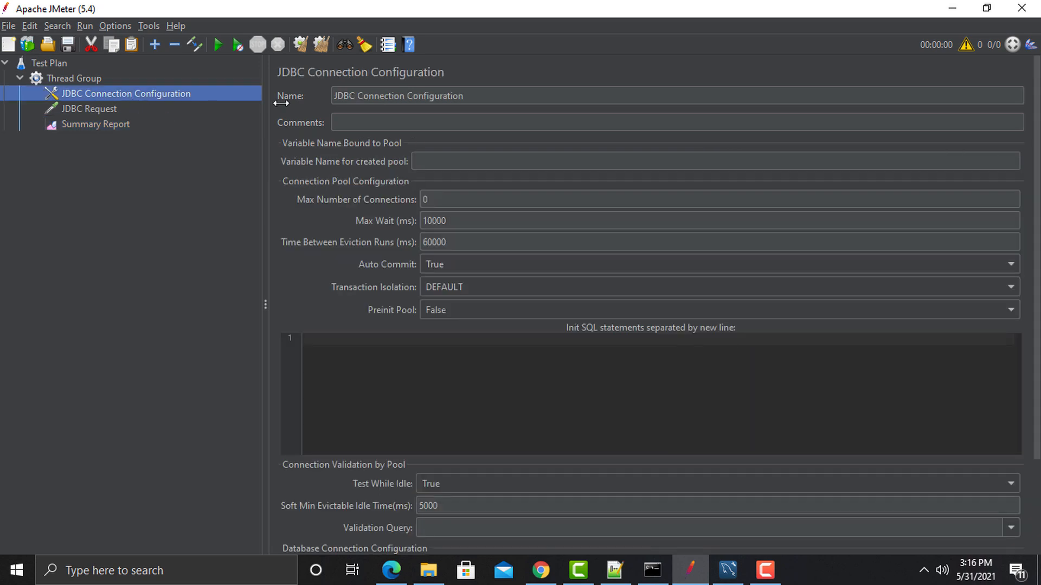
{"action": "scroll", "coordinate": [386, 224], "scroll_direction": "down", "scroll_amount": 2}
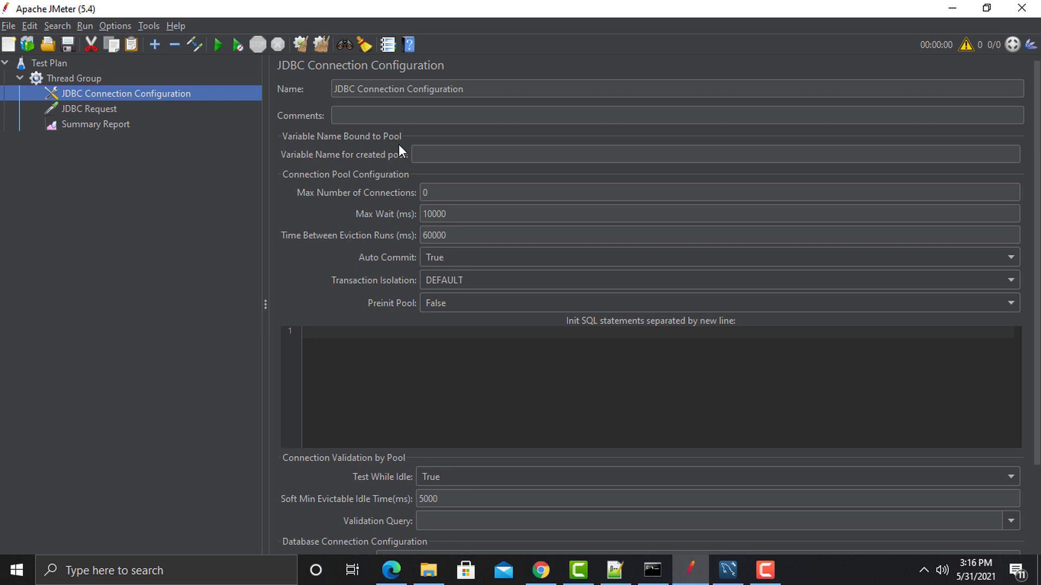
{"action": "scroll", "coordinate": [434, 474], "scroll_direction": "down", "scroll_amount": 3}
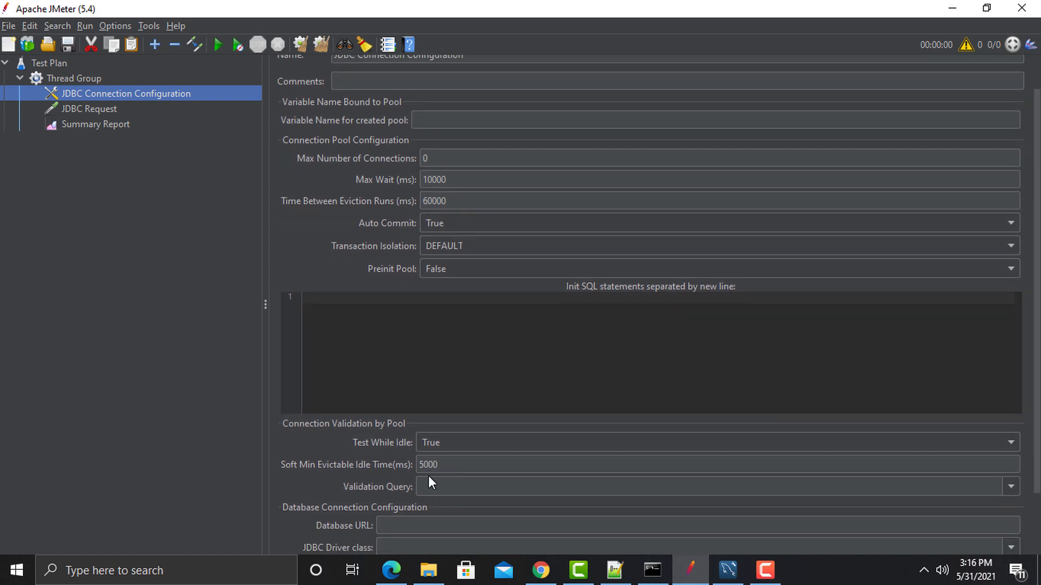
{"action": "scroll", "coordinate": [431, 482], "scroll_direction": "down", "scroll_amount": 3}
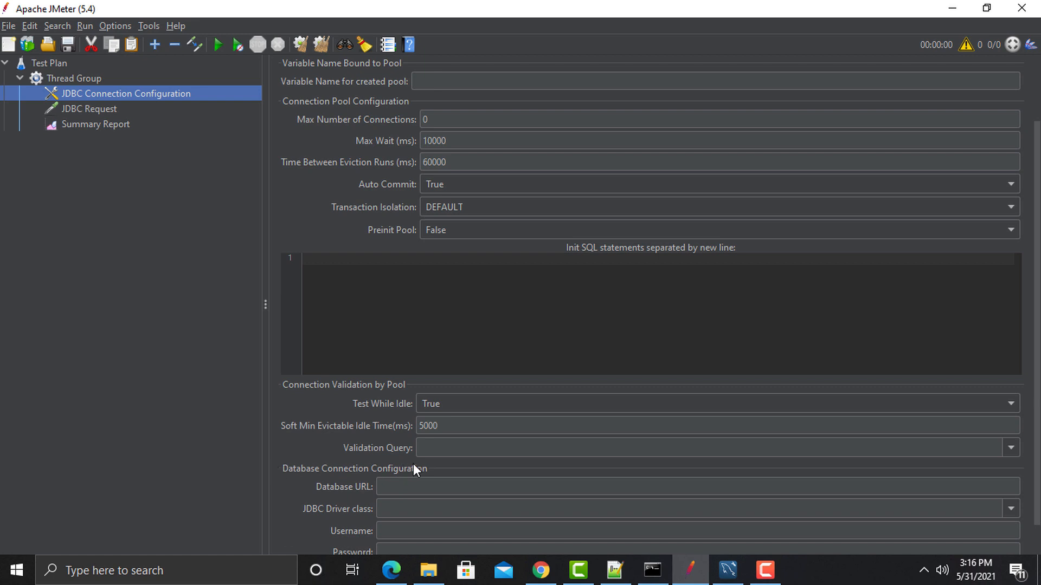
{"action": "scroll", "coordinate": [411, 464], "scroll_direction": "up", "scroll_amount": 1}
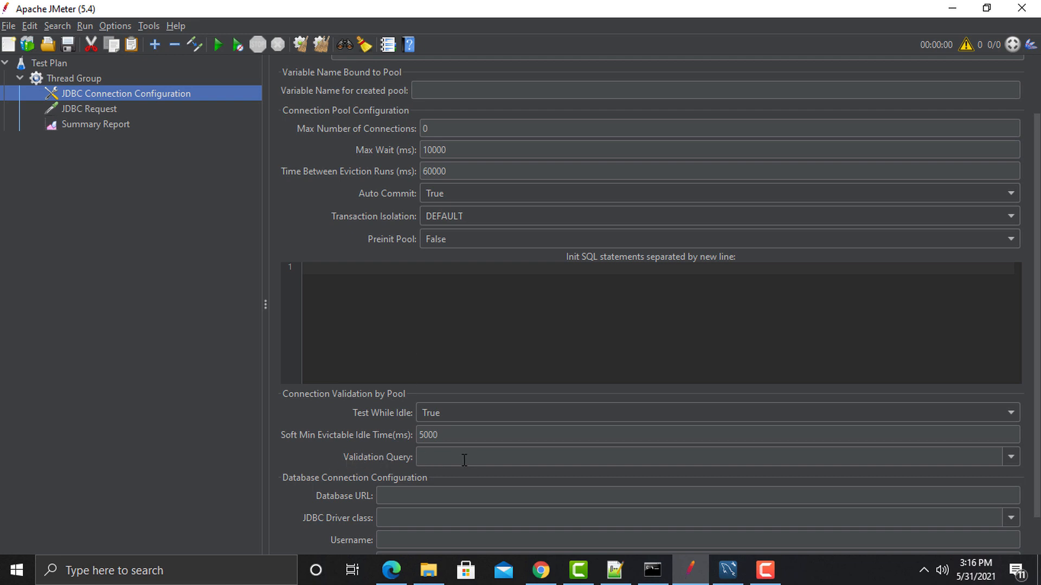
{"action": "scroll", "coordinate": [357, 424], "scroll_direction": "up", "scroll_amount": 1}
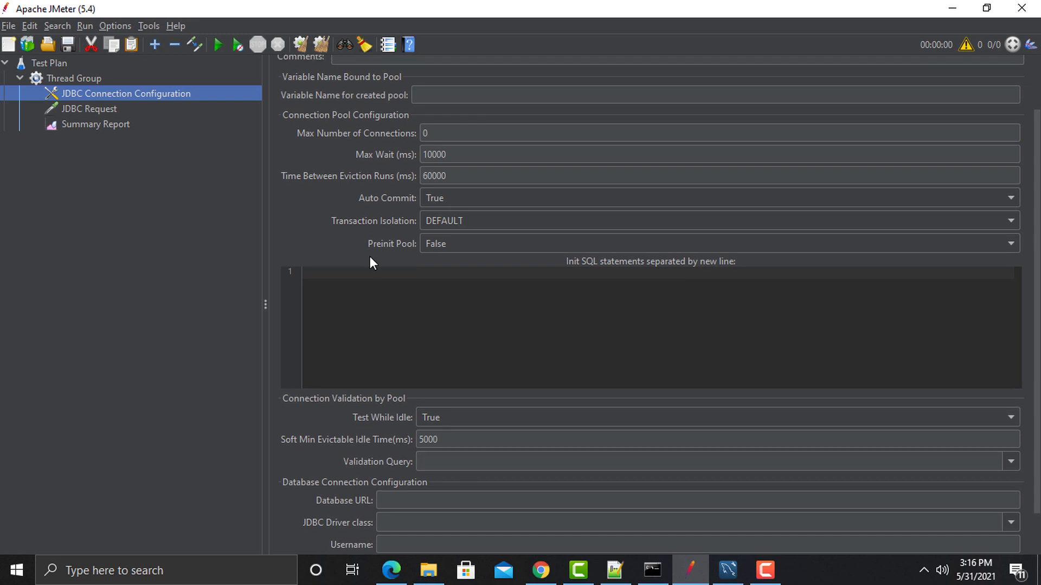
{"action": "left_click", "coordinate": [421, 98]}
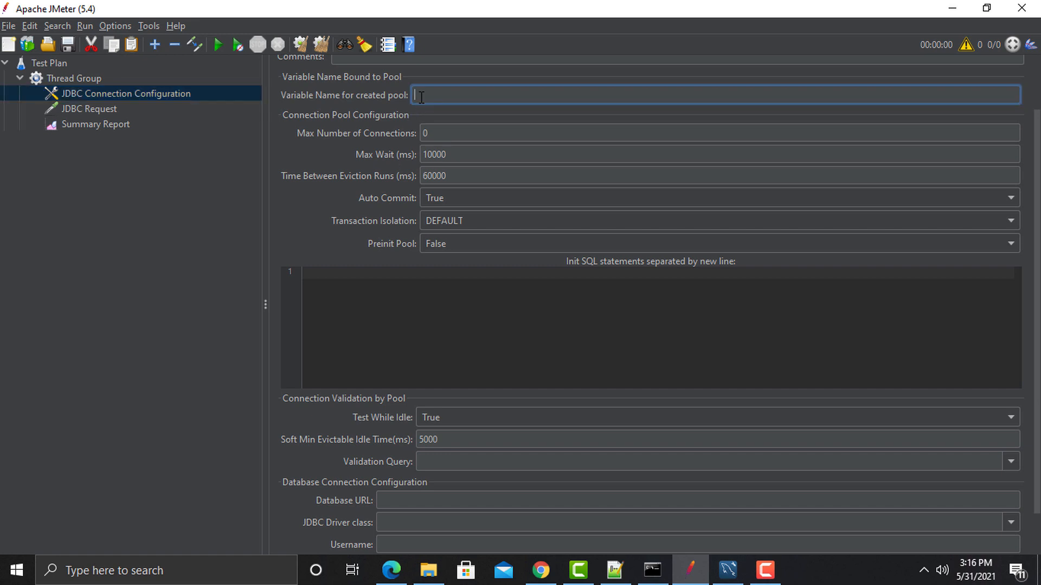
{"action": "type", "text": "Test"}
{"action": "key", "text": "BackSpace"}
{"action": "key", "text": "BackSpace"}
{"action": "key", "text": "BackSpace"}
{"action": "key", "text": "BackSpace"}
{"action": "type", "text": "DatabaseTest"}
{"action": "left_click_drag", "start_coordinate": [472, 97], "coordinate": [413, 96]}
{"action": "key", "text": "ctrl+c"}
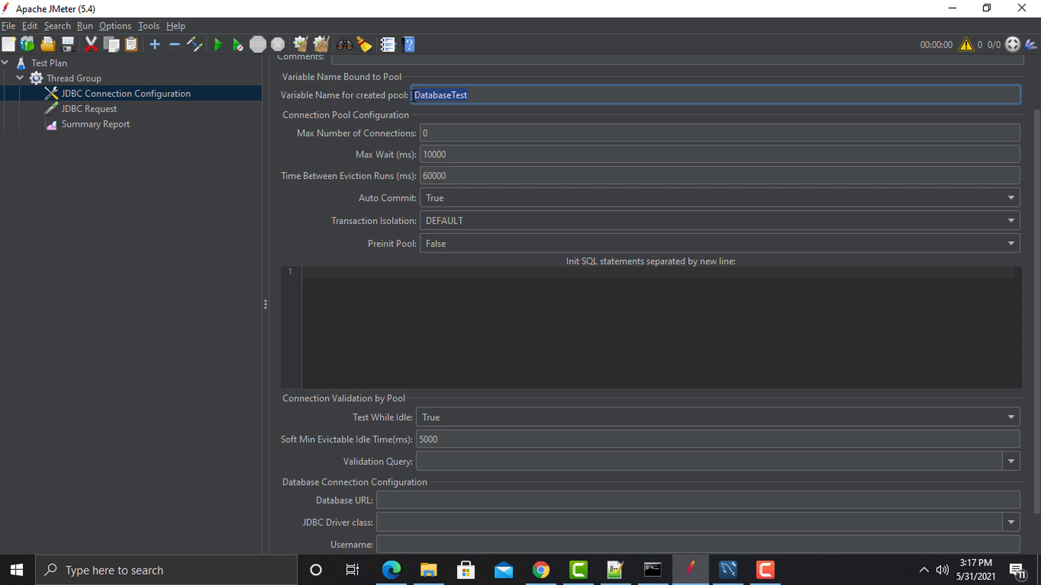
Step: Paste DatabaseTest as the JDBC Request's pool variable name and verify both match
{"action": "left_click", "coordinate": [94, 110]}
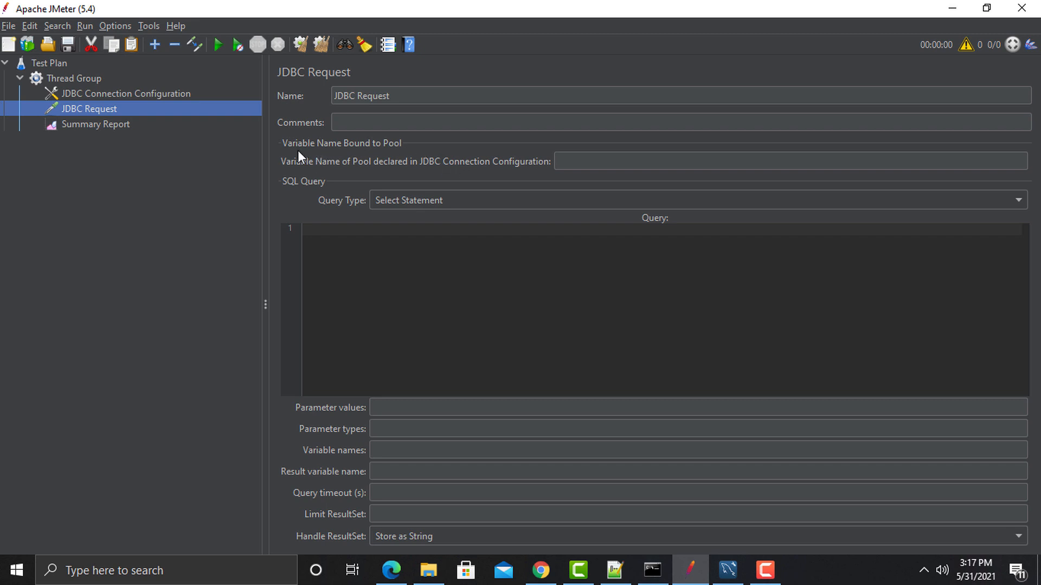
{"action": "left_click", "coordinate": [580, 160]}
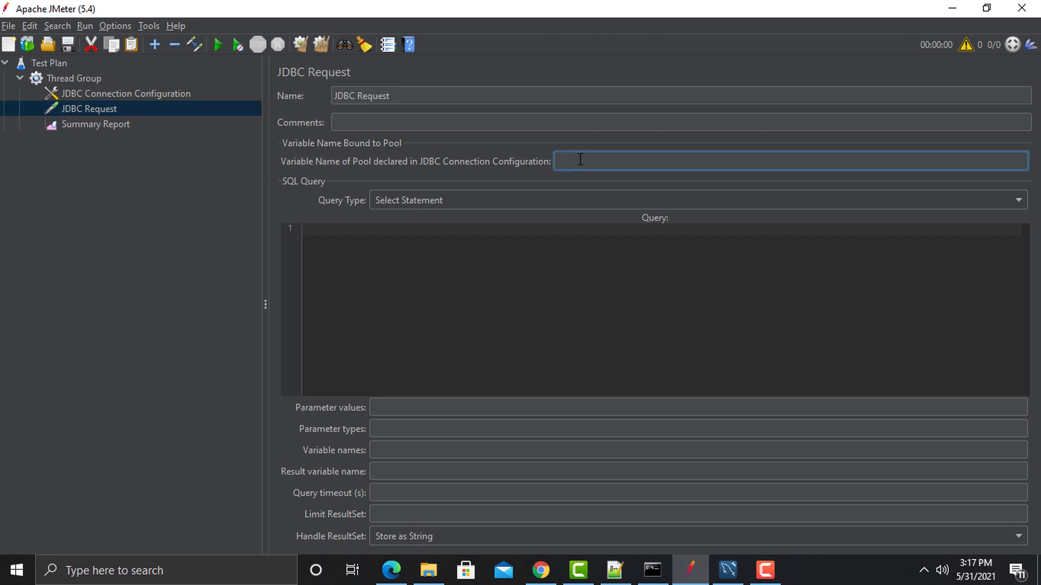
{"action": "key", "text": "ctrl+v"}
{"action": "left_click", "coordinate": [131, 93]}
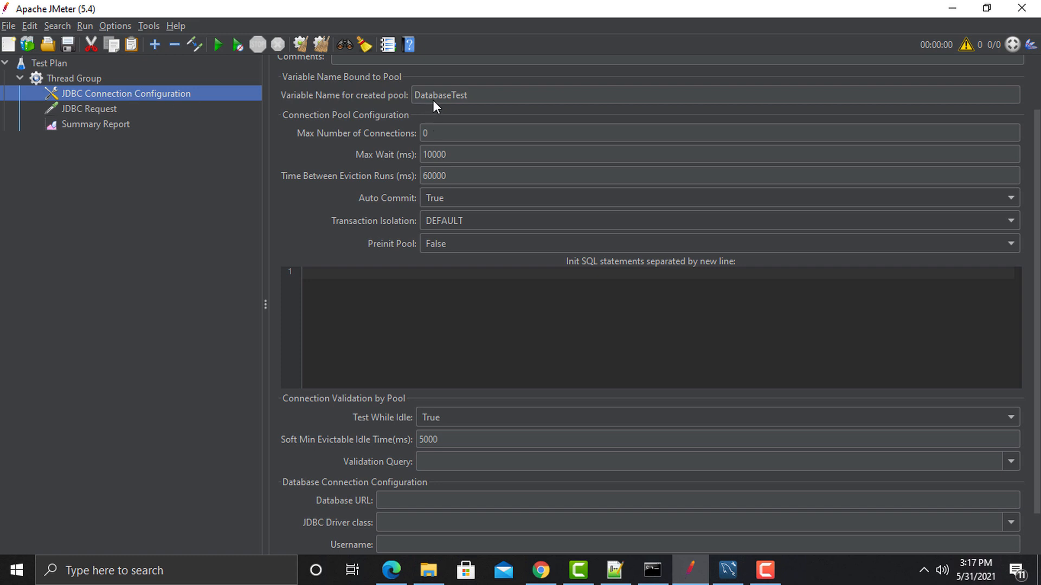
{"action": "left_click", "coordinate": [99, 108]}
Step: Copy the jdbc:mysql://localhost:3306/world?profileSQL=true URL from line 20 of the Notepad++ notes
{"action": "left_click", "coordinate": [108, 93]}
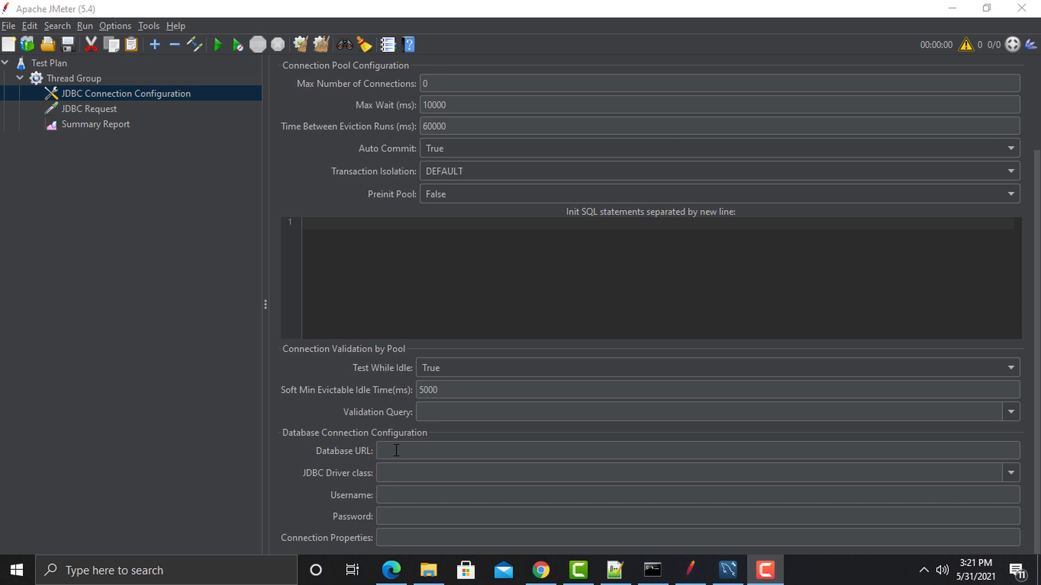
{"action": "left_click", "coordinate": [615, 571]}
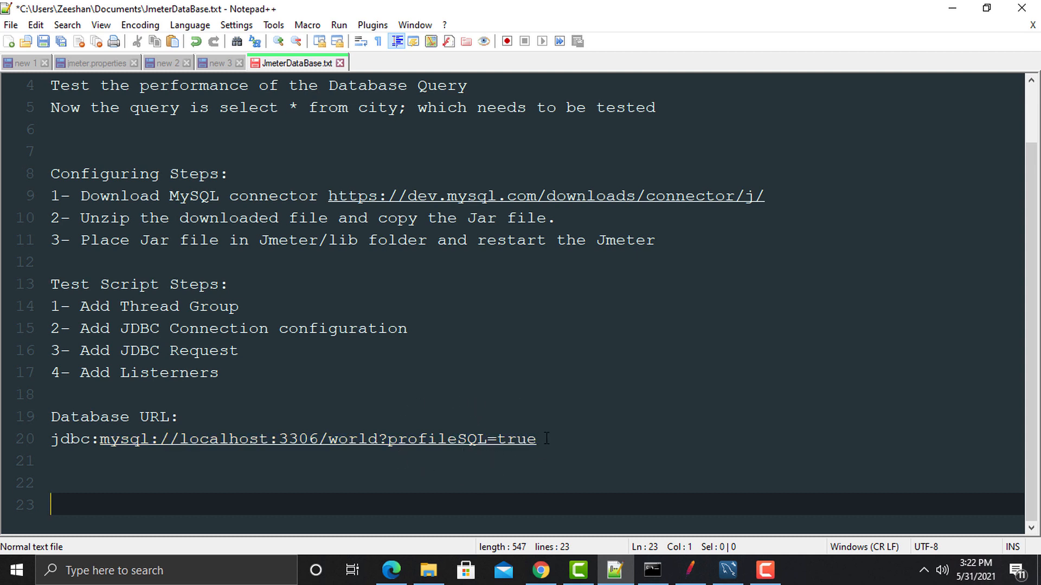
{"action": "left_click_drag", "start_coordinate": [538, 439], "coordinate": [45, 454]}
{"action": "key", "text": "ctrl+c"}
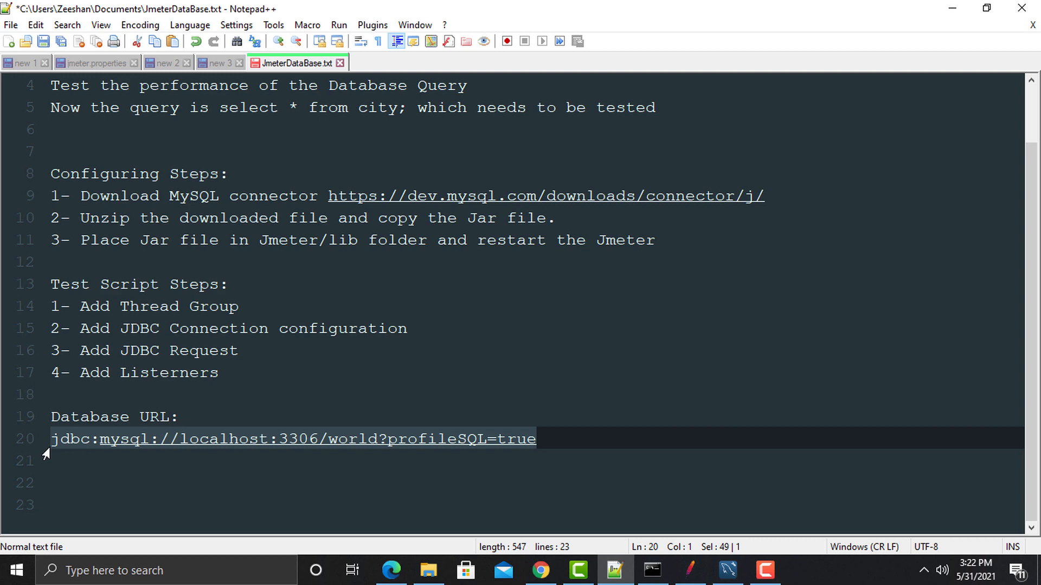
{"action": "left_click", "coordinate": [688, 574]}
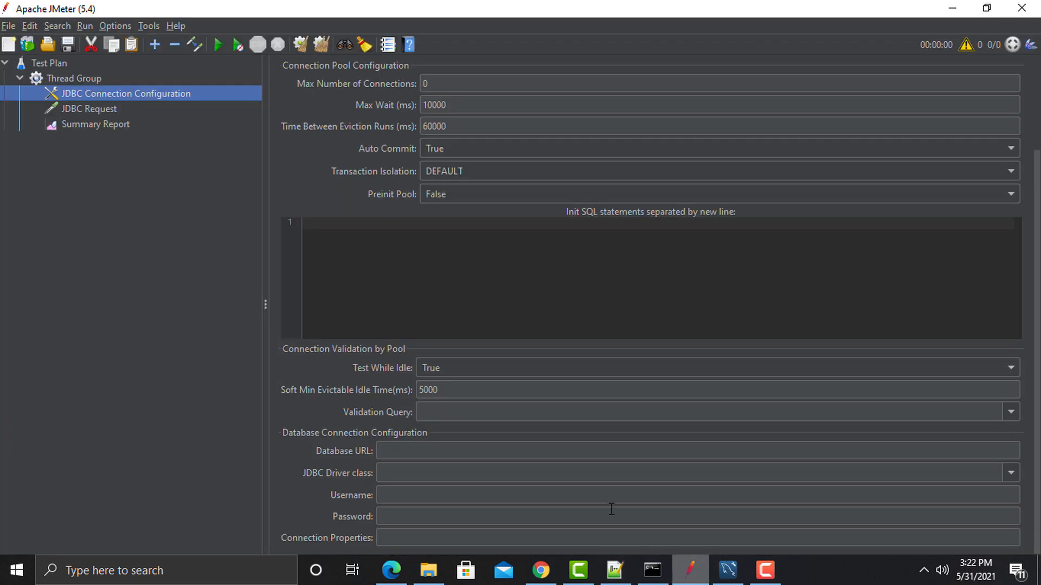
Step: Paste the world database URL and choose com.mysql.jdbc.Driver as the JDBC driver class
{"action": "left_click", "coordinate": [440, 452]}
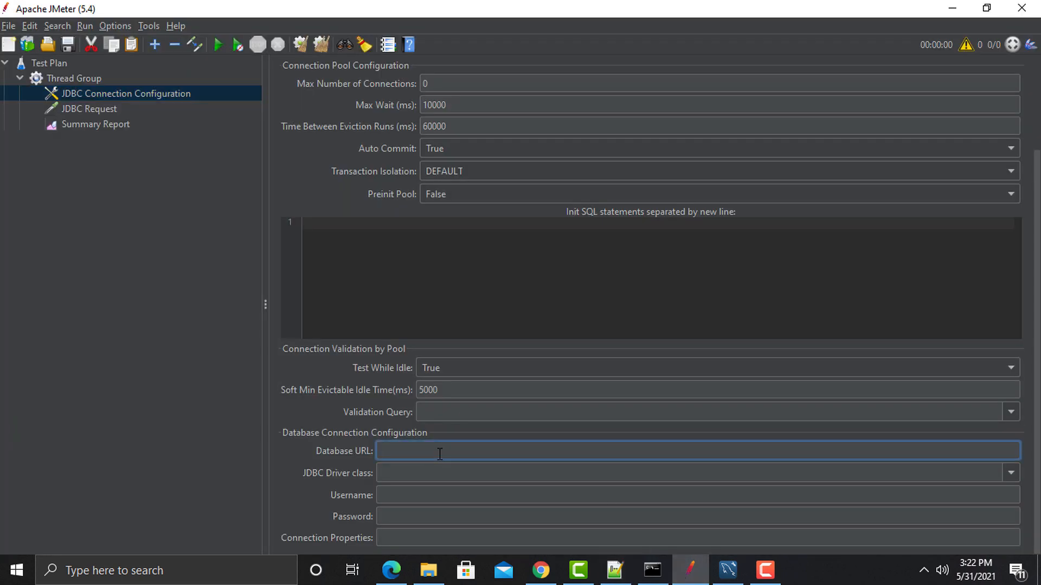
{"action": "key", "text": "ctrl+v"}
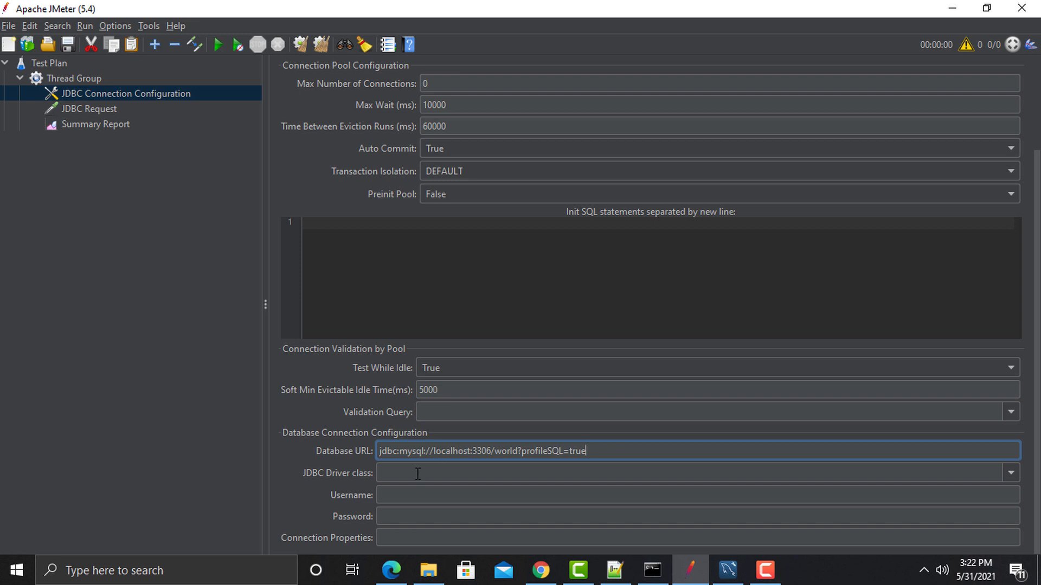
{"action": "left_click", "coordinate": [1001, 474]}
{"action": "left_click", "coordinate": [1011, 473]}
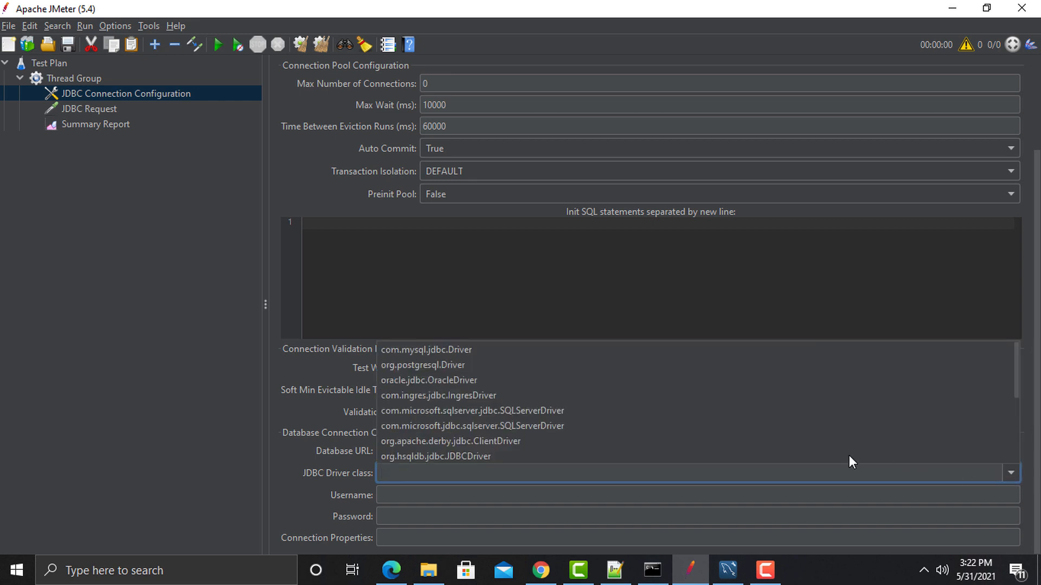
{"action": "left_click", "coordinate": [608, 352]}
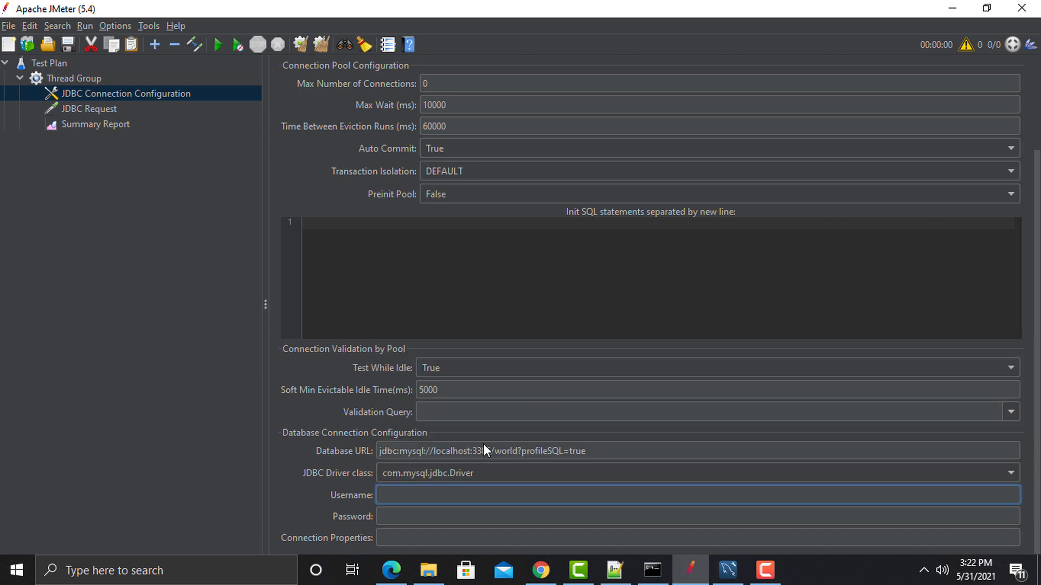
Step: Enter the database username and password for the connection pool
{"action": "type", "text": "root"}
{"action": "left_click", "coordinate": [462, 516]}
{"action": "type", "text": "root"}
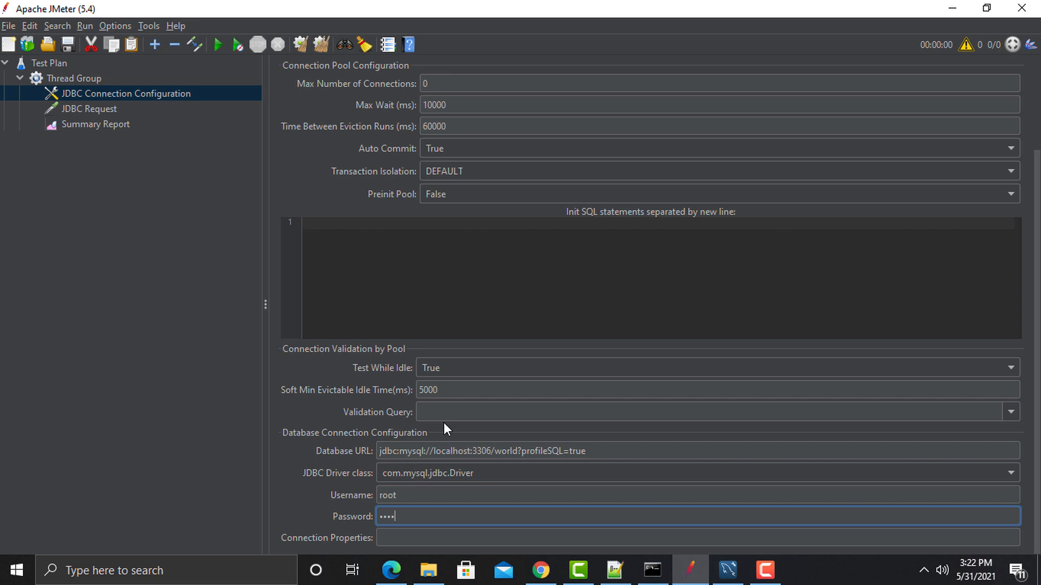
{"action": "left_click", "coordinate": [65, 109]}
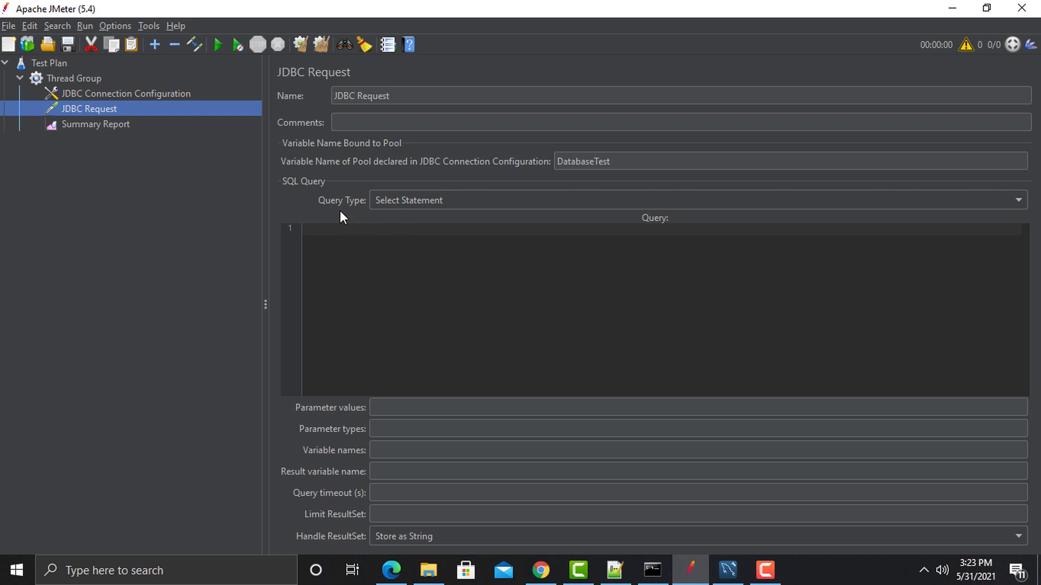
Step: Keep Select Statement as the query type and copy 'select * from city;' from line 5 of the notes
{"action": "left_click", "coordinate": [1016, 205]}
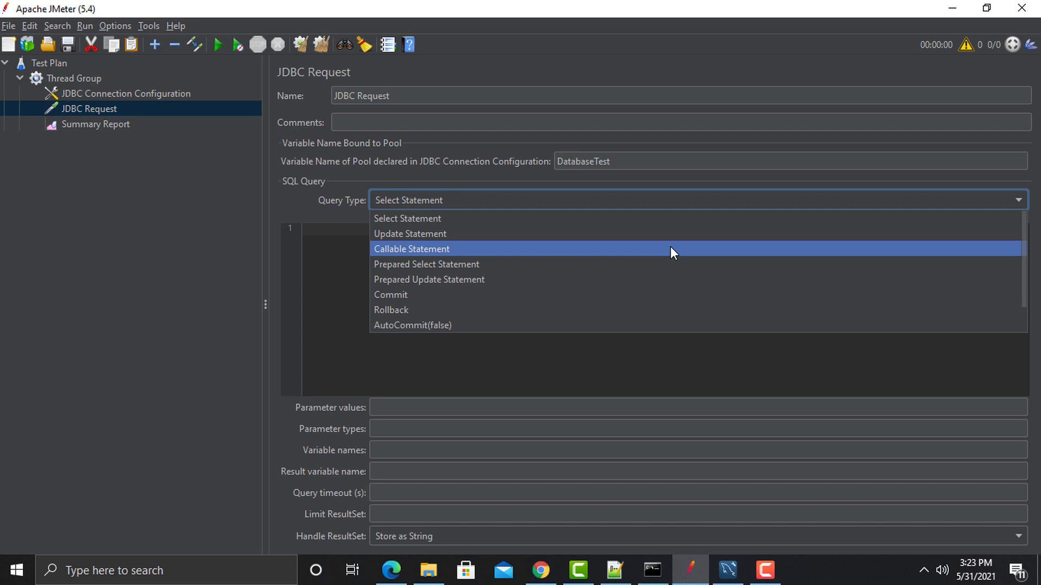
{"action": "left_click", "coordinate": [333, 254]}
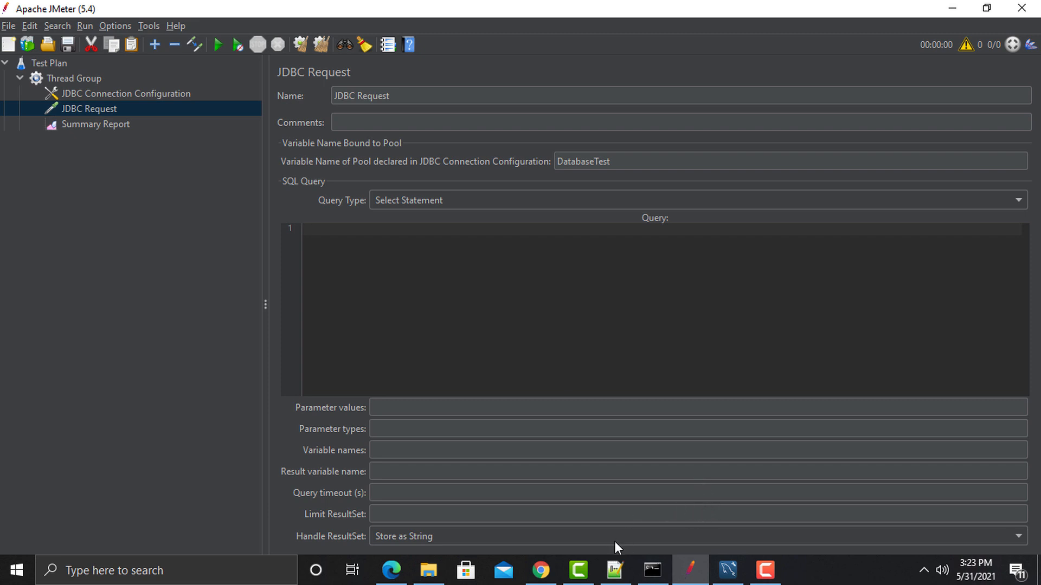
{"action": "left_click", "coordinate": [614, 570]}
{"action": "scroll", "coordinate": [557, 370], "scroll_direction": "up", "scroll_amount": 1}
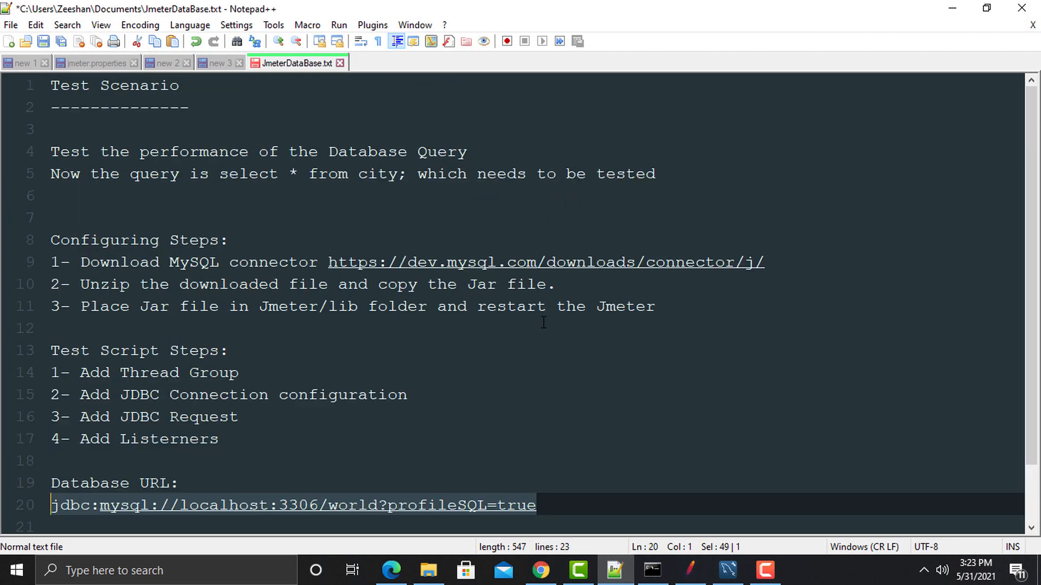
{"action": "left_click_drag", "start_coordinate": [219, 176], "coordinate": [408, 176]}
{"action": "key", "text": "ctrl+c"}
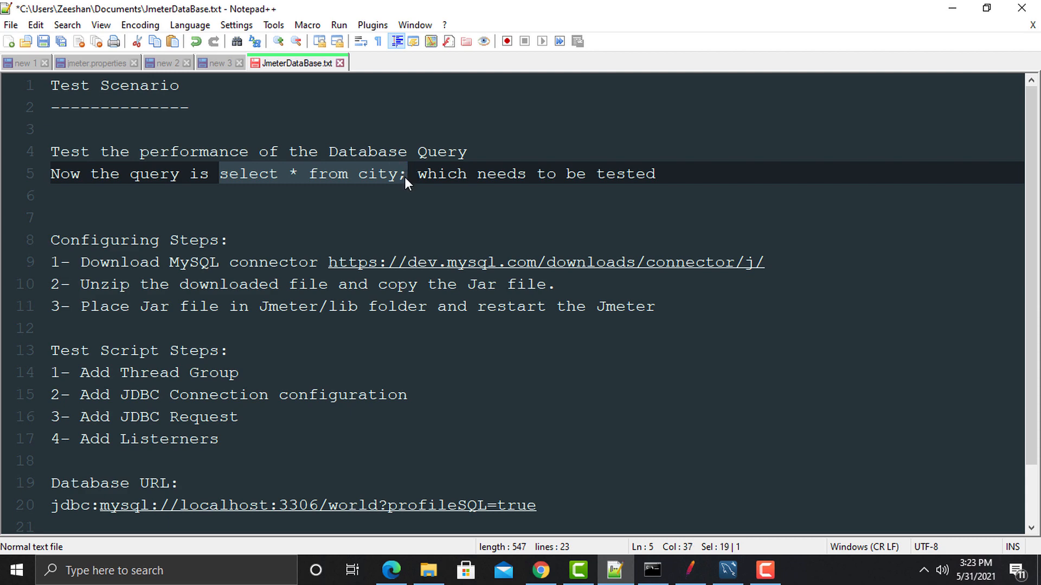
Step: Paste 'select * from city;' as the JDBC Request query
{"action": "left_click", "coordinate": [690, 572]}
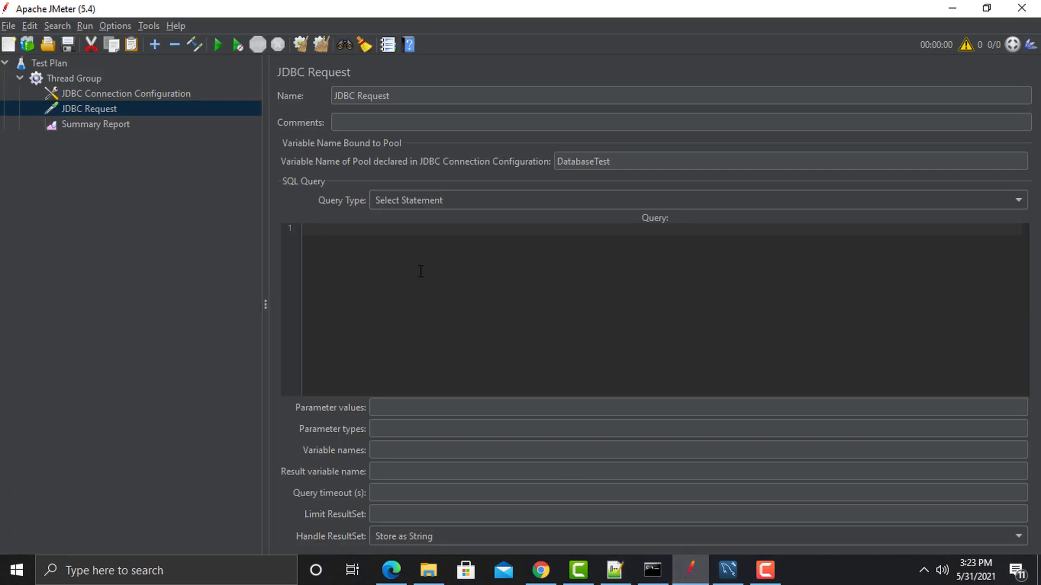
{"action": "key", "text": "ctrl+v"}
{"action": "left_click", "coordinate": [75, 78]}
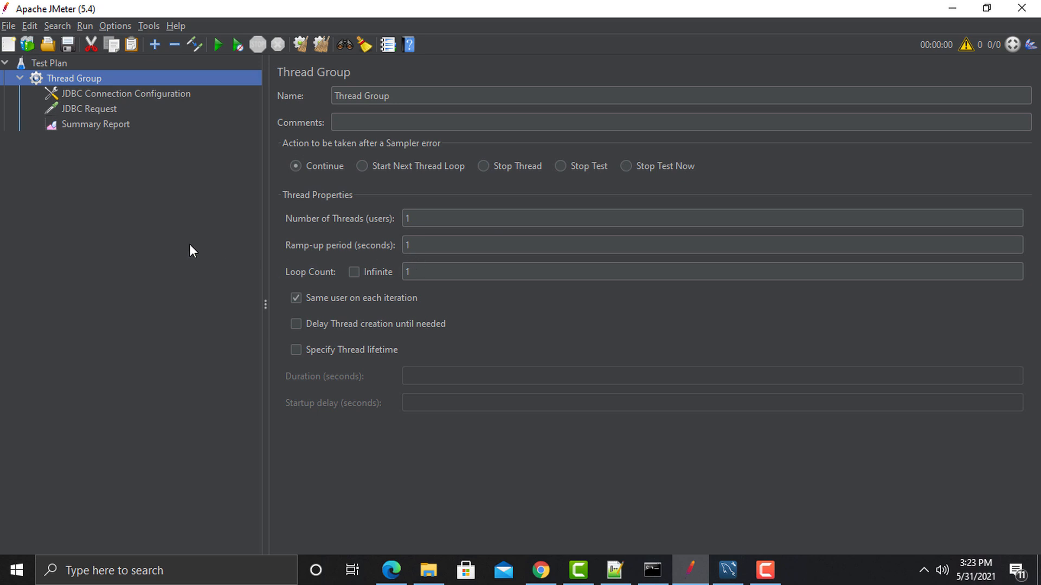
Step: Start the test from the Summary Report, saving the plan as Summary Report.jmx when prompted
{"action": "left_click", "coordinate": [81, 125]}
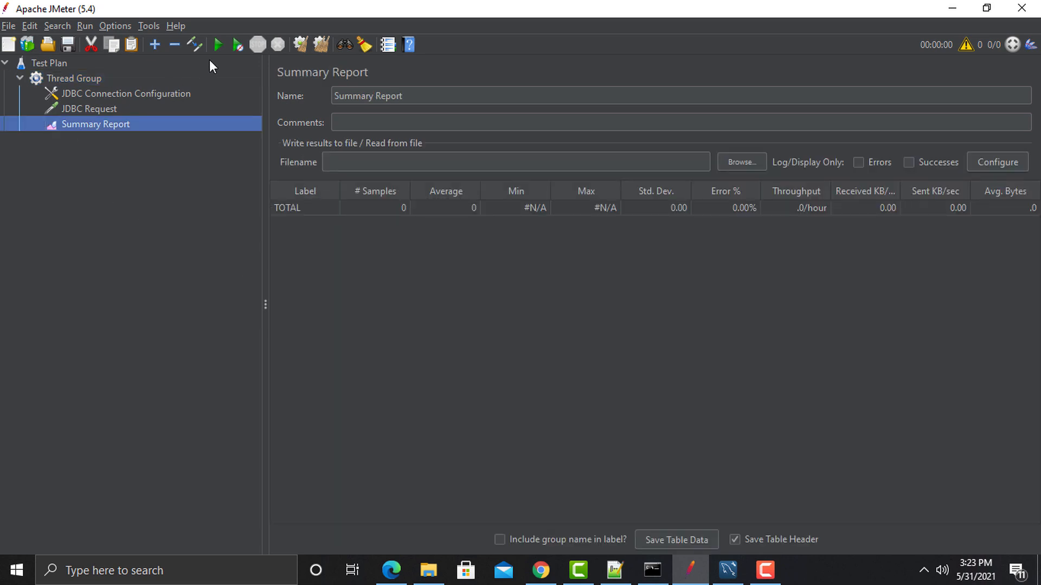
{"action": "left_click", "coordinate": [233, 50]}
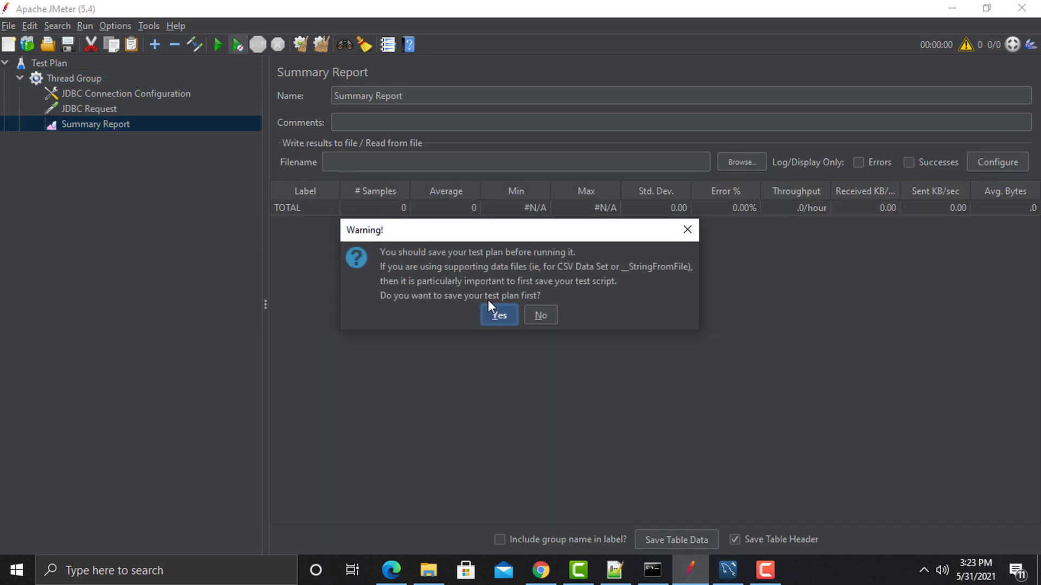
{"action": "left_click", "coordinate": [489, 313]}
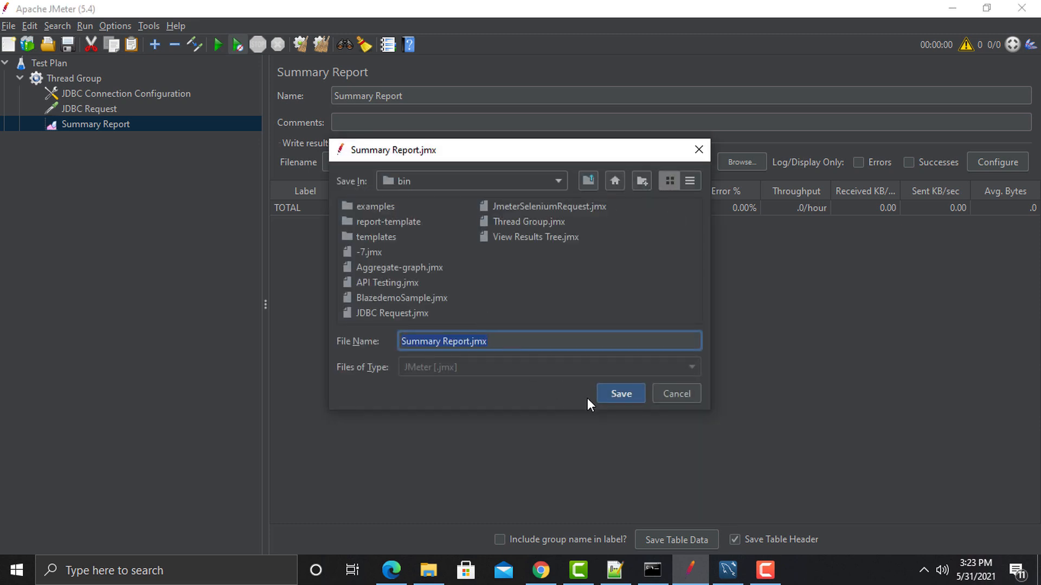
{"action": "left_click", "coordinate": [612, 393]}
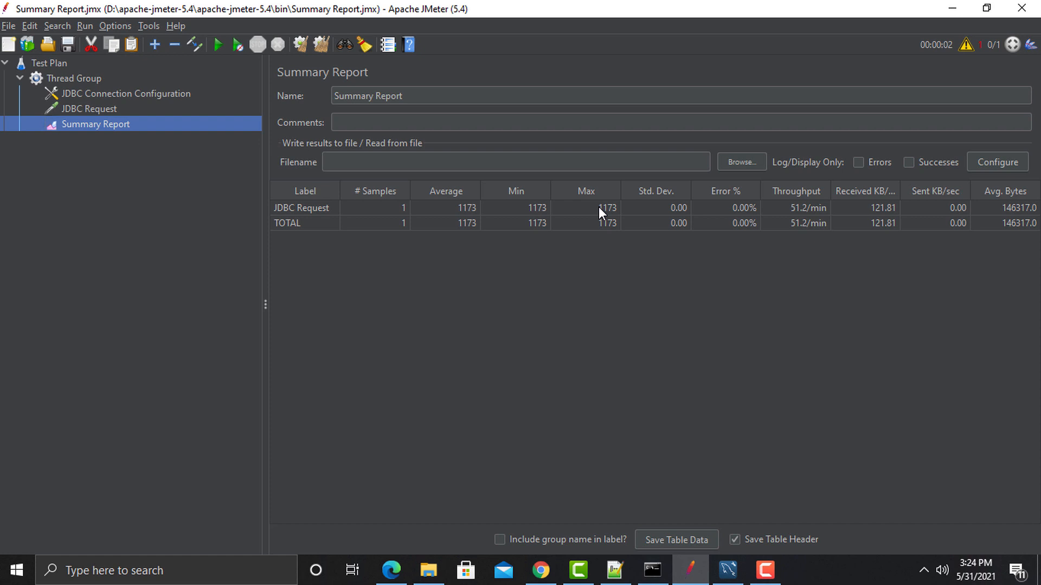
Step: Set Number of Threads to 10, clear the Summary Report and rerun the test
{"action": "left_click", "coordinate": [74, 80]}
{"action": "left_click", "coordinate": [413, 217]}
{"action": "type", "text": "10"}
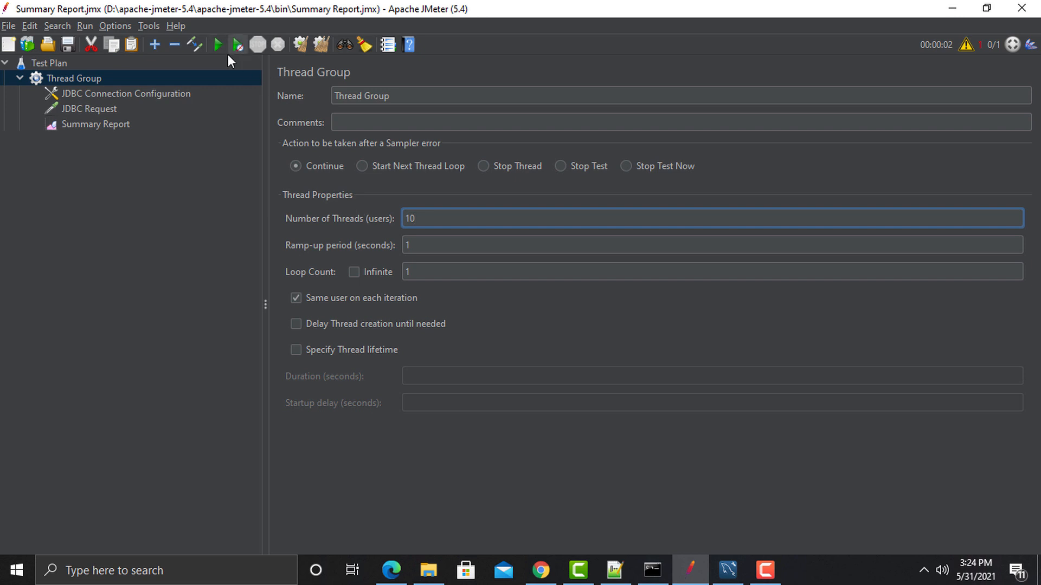
{"action": "left_click", "coordinate": [119, 125]}
{"action": "left_click", "coordinate": [319, 45]}
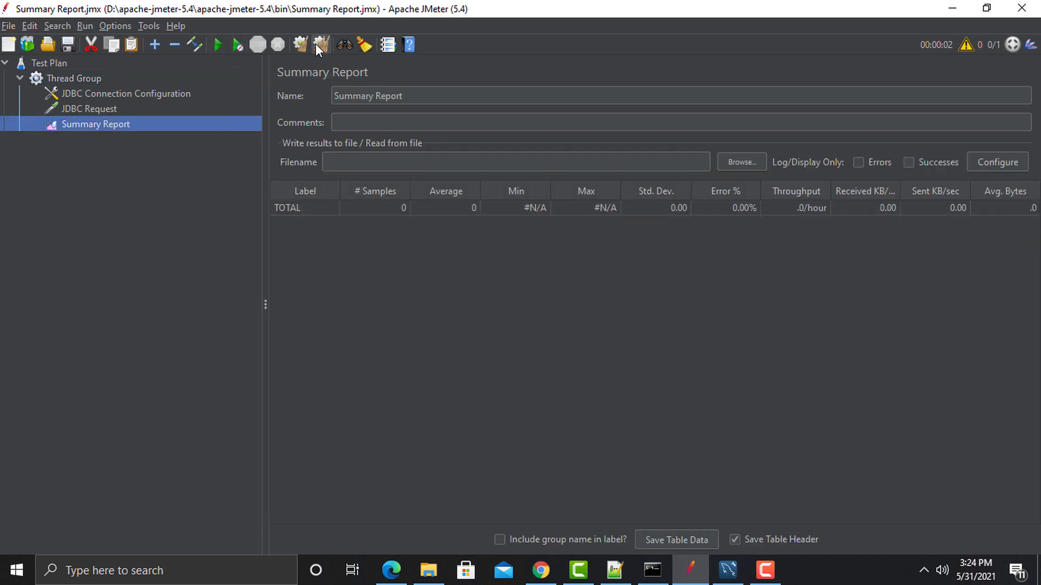
{"action": "left_click", "coordinate": [233, 47]}
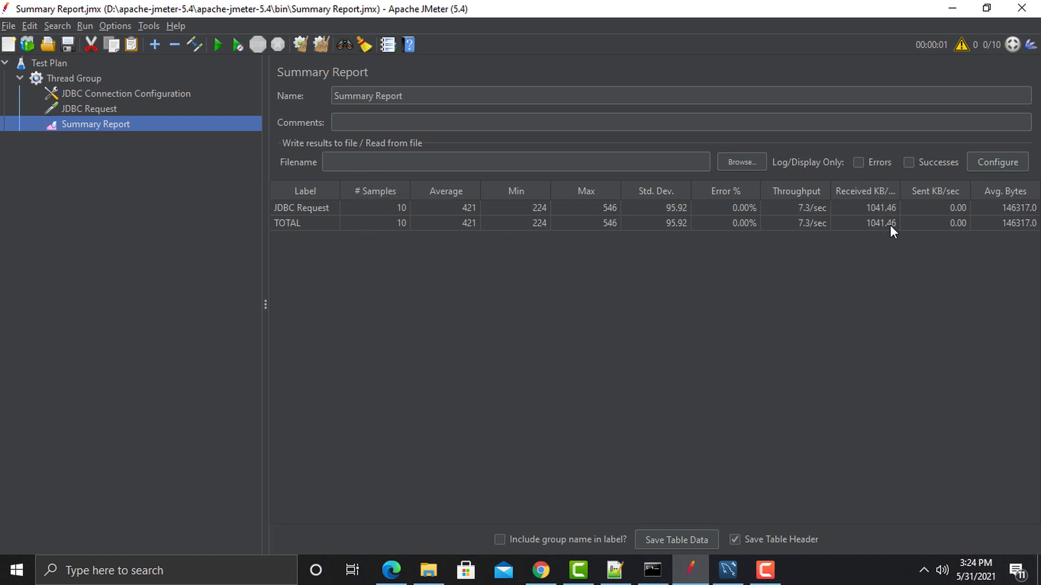
Step: Review the JDBC Request query and connection settings, then return to the Summary Report
{"action": "left_click", "coordinate": [106, 110]}
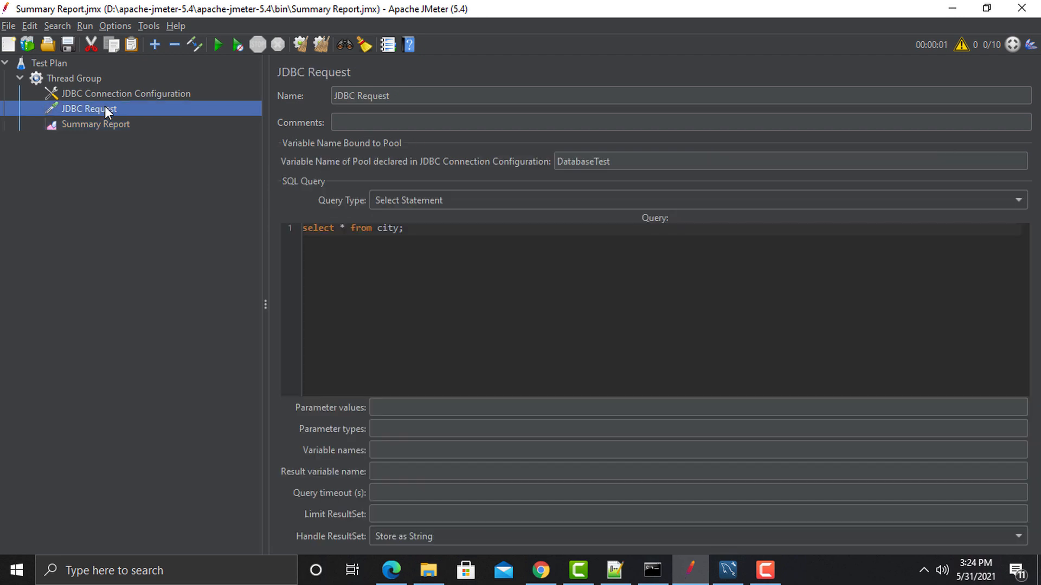
{"action": "left_click", "coordinate": [90, 95]}
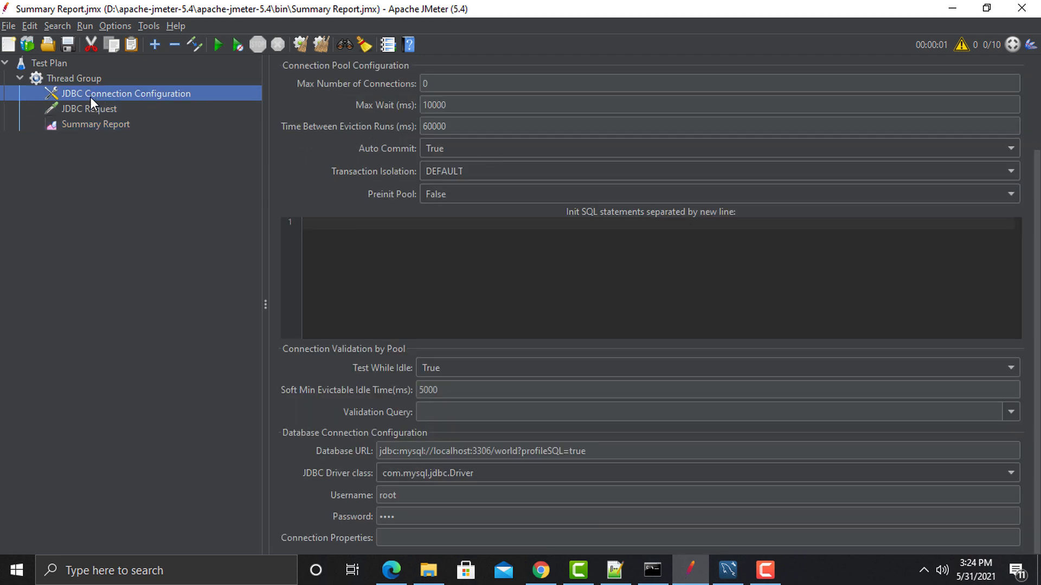
{"action": "left_click", "coordinate": [103, 124]}
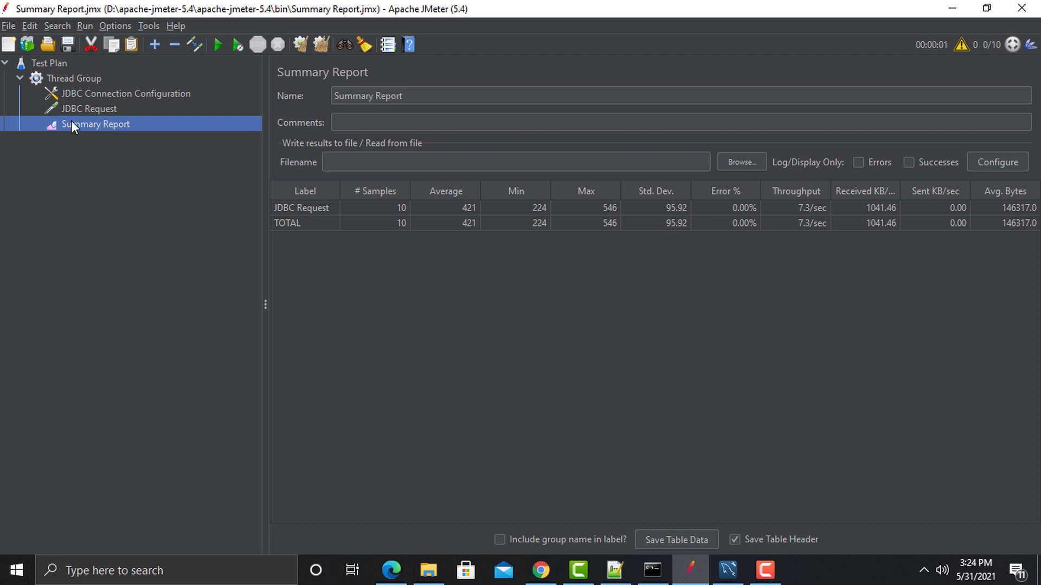
Step: Add a View Results Tree listener to the Thread Group and run the test again
{"action": "left_click", "coordinate": [70, 79]}
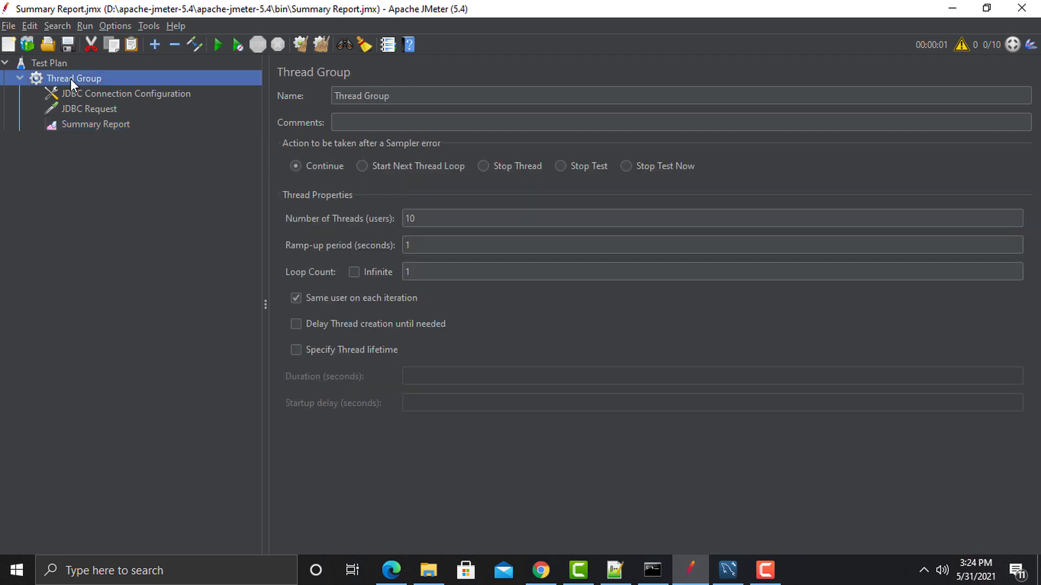
{"action": "right_click", "coordinate": [70, 79]}
{"action": "mouse_move", "coordinate": [131, 85]}
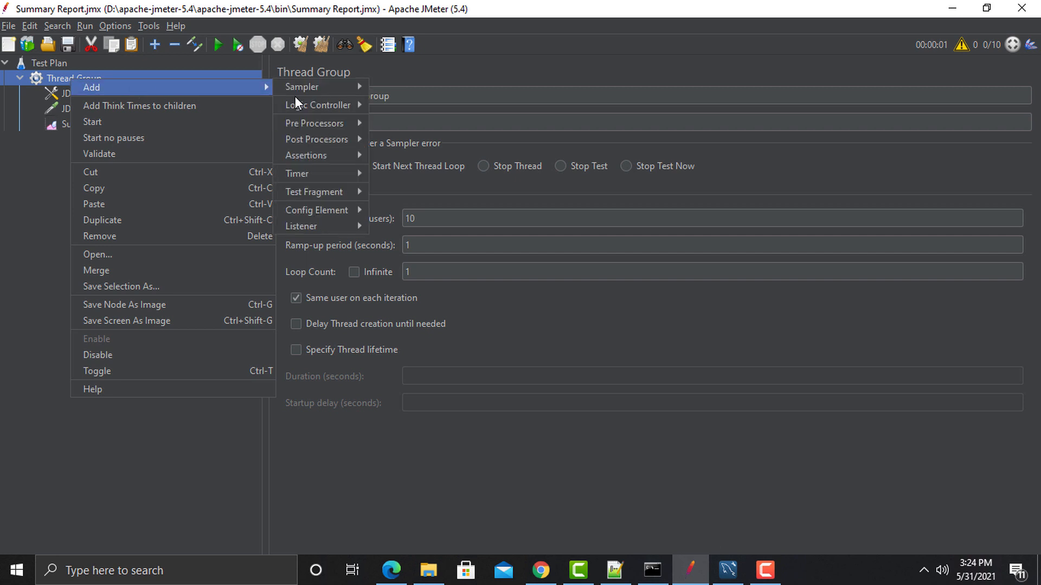
{"action": "mouse_move", "coordinate": [327, 226]}
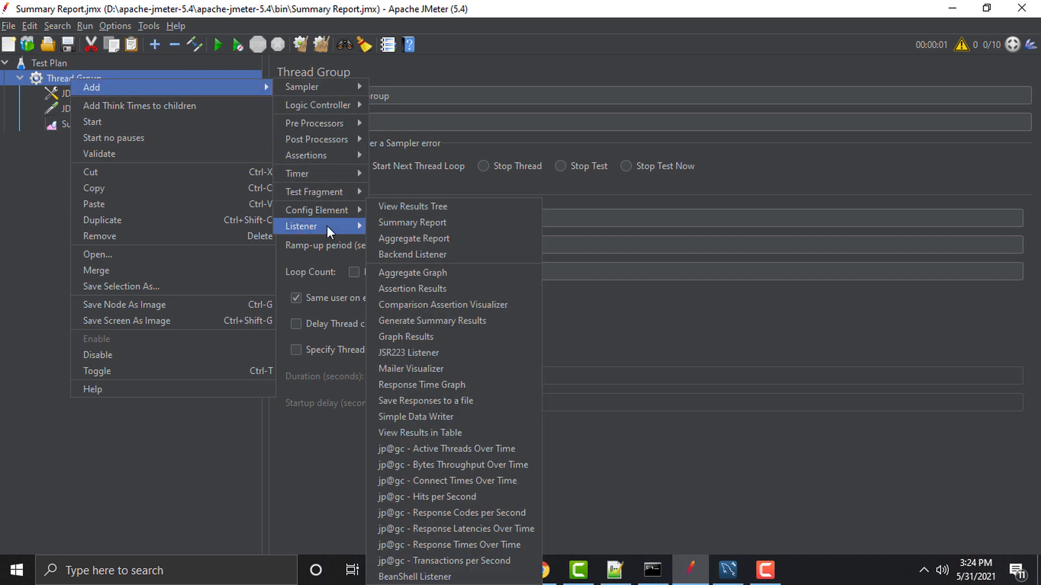
{"action": "left_click", "coordinate": [395, 210]}
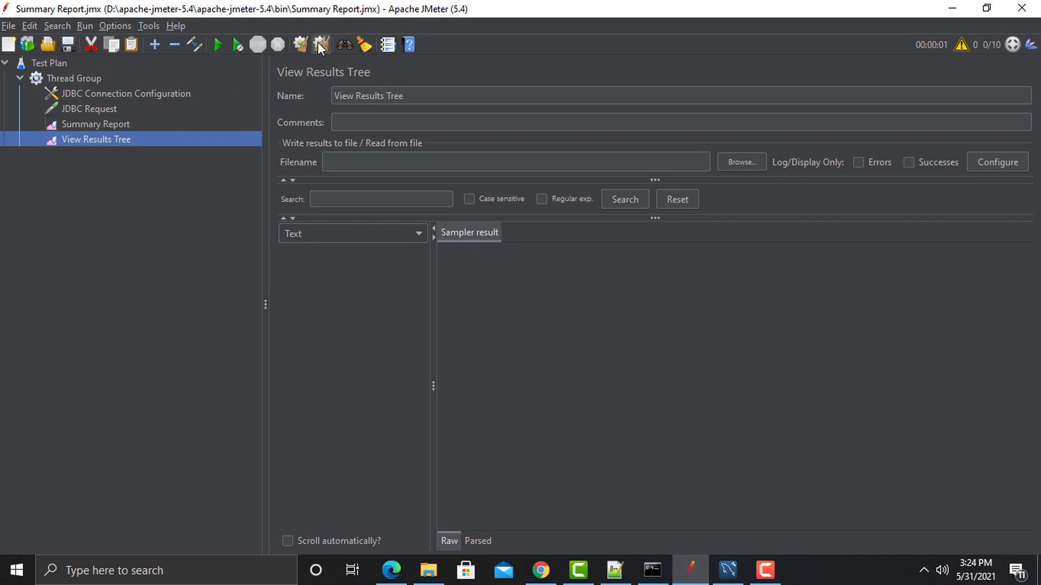
{"action": "left_click", "coordinate": [236, 47]}
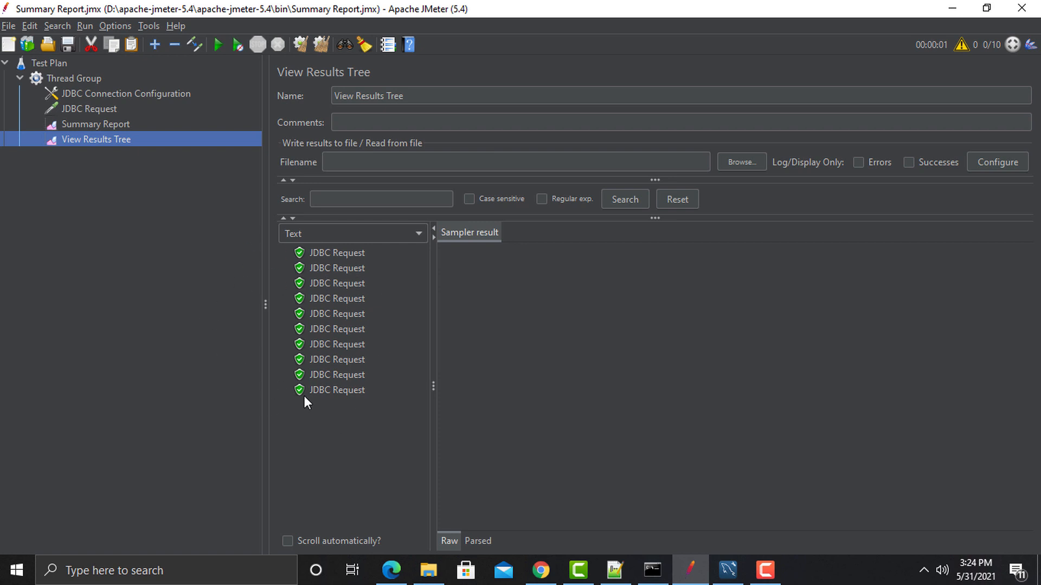
Step: Inspect the first JDBC Request result's sent select * from city query and returned city rows
{"action": "left_click", "coordinate": [325, 254]}
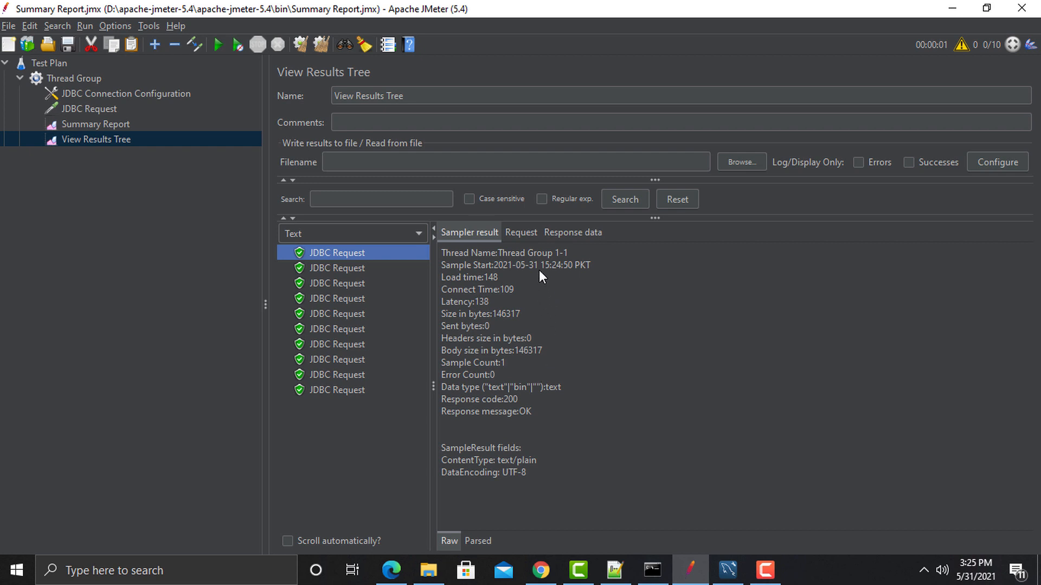
{"action": "left_click", "coordinate": [522, 236]}
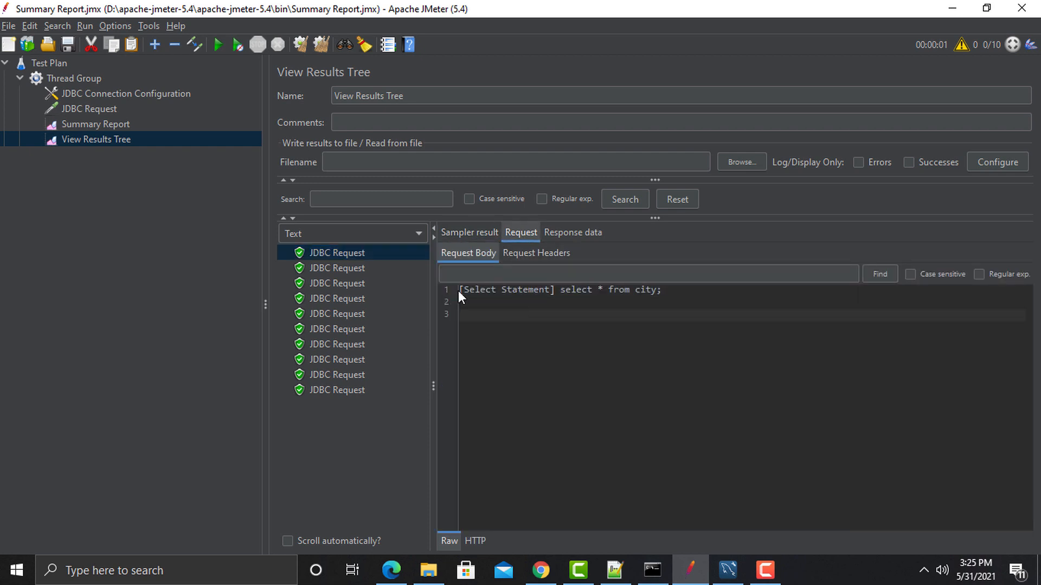
{"action": "left_click_drag", "start_coordinate": [467, 290], "coordinate": [673, 288]}
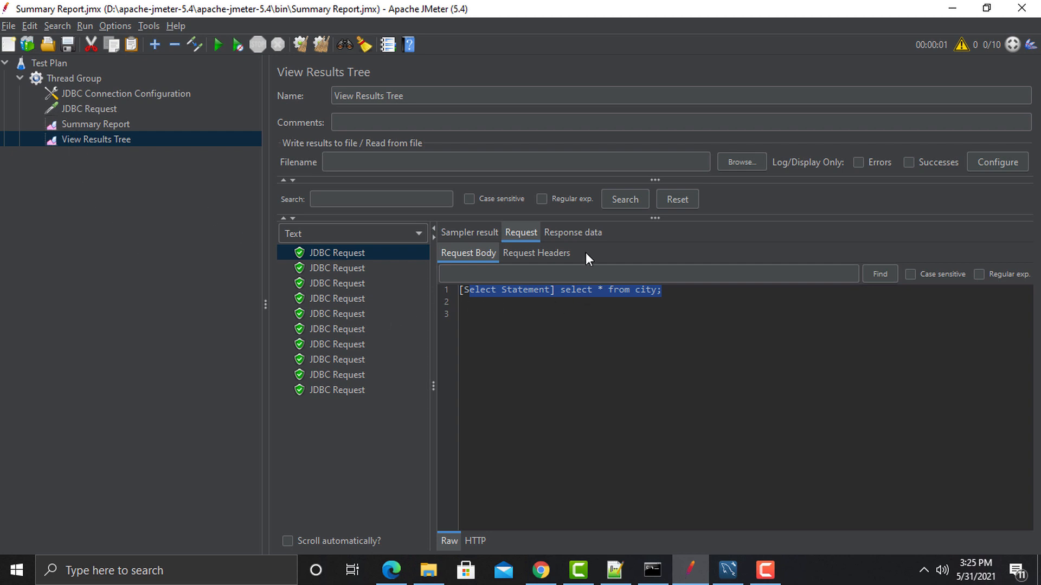
{"action": "left_click", "coordinate": [574, 236]}
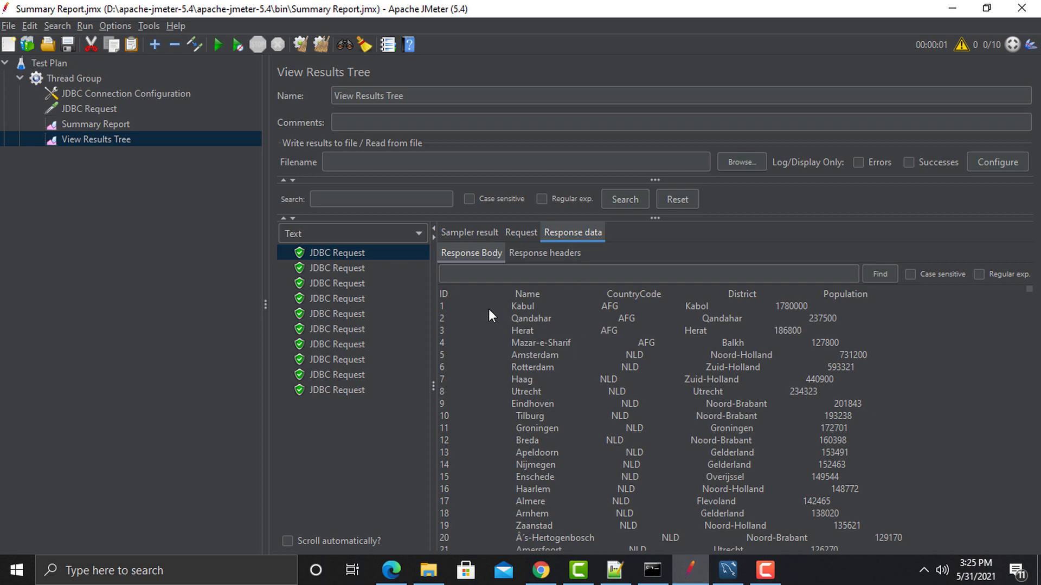
{"action": "left_click_drag", "start_coordinate": [489, 307], "coordinate": [764, 549]}
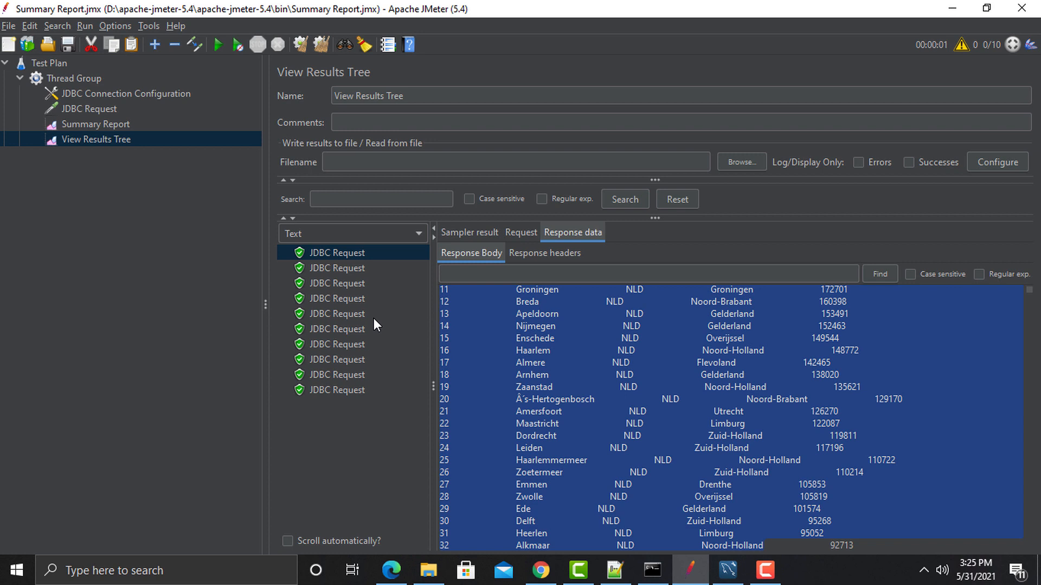
Step: Check several other JDBC Request results, then reopen the Thread Group's Number of Threads setting
{"action": "left_click", "coordinate": [345, 314]}
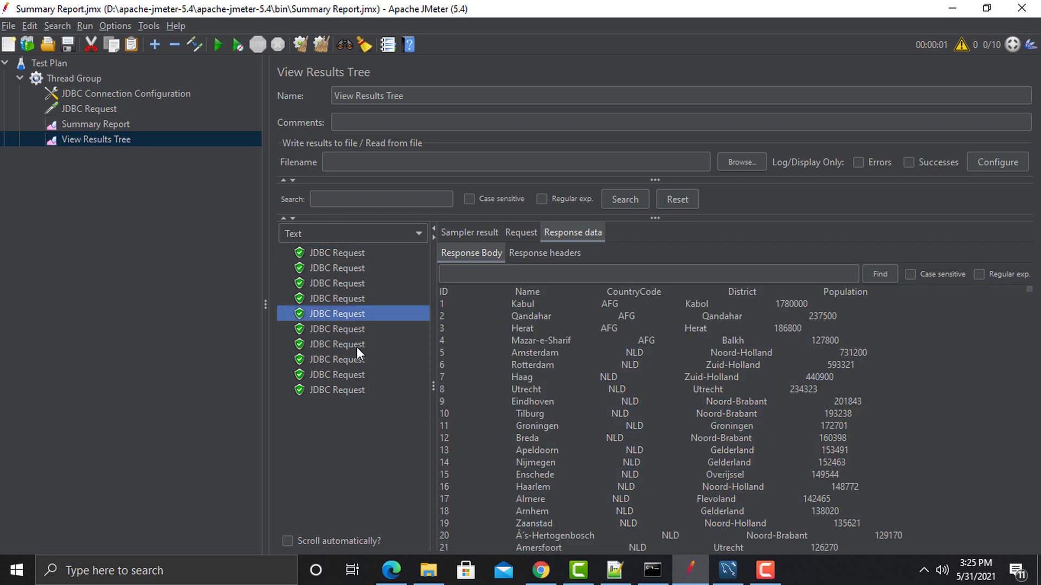
{"action": "left_click", "coordinate": [357, 345]}
{"action": "left_click", "coordinate": [355, 359]}
{"action": "left_click", "coordinate": [354, 390]}
{"action": "left_click", "coordinate": [339, 328]}
{"action": "left_click", "coordinate": [341, 287]}
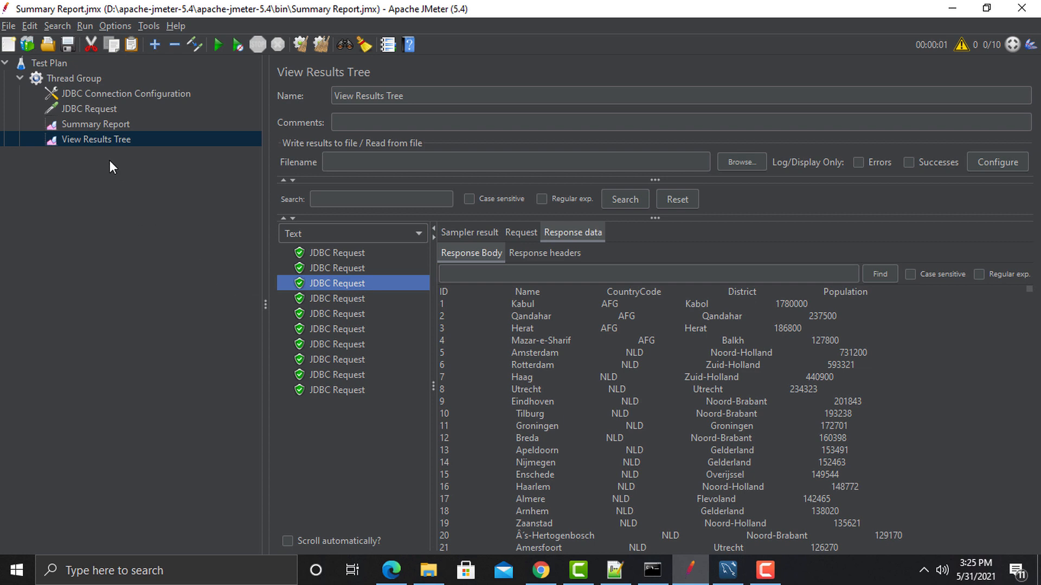
{"action": "left_click", "coordinate": [69, 79]}
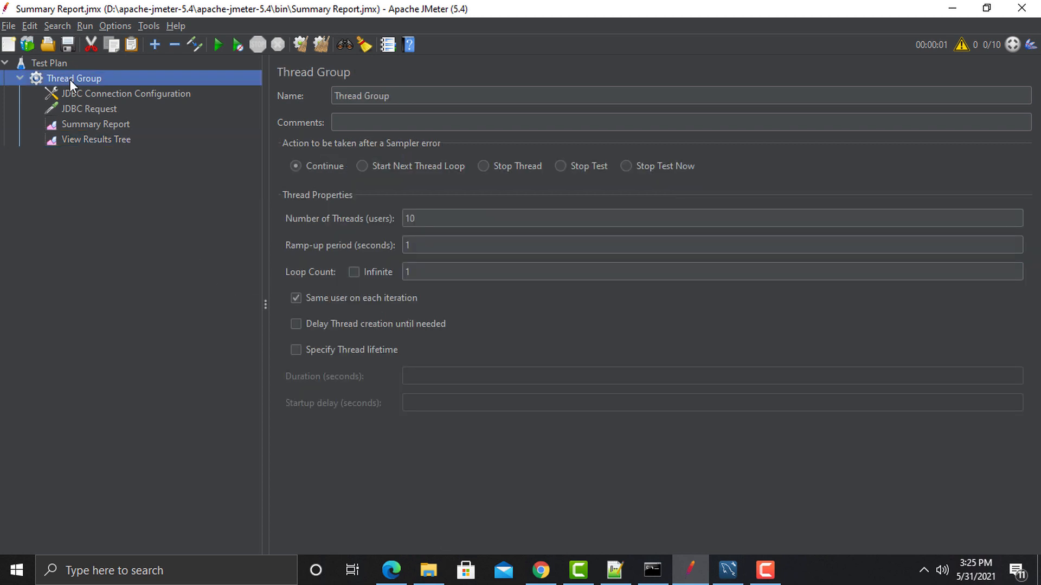
{"action": "left_click", "coordinate": [434, 219]}
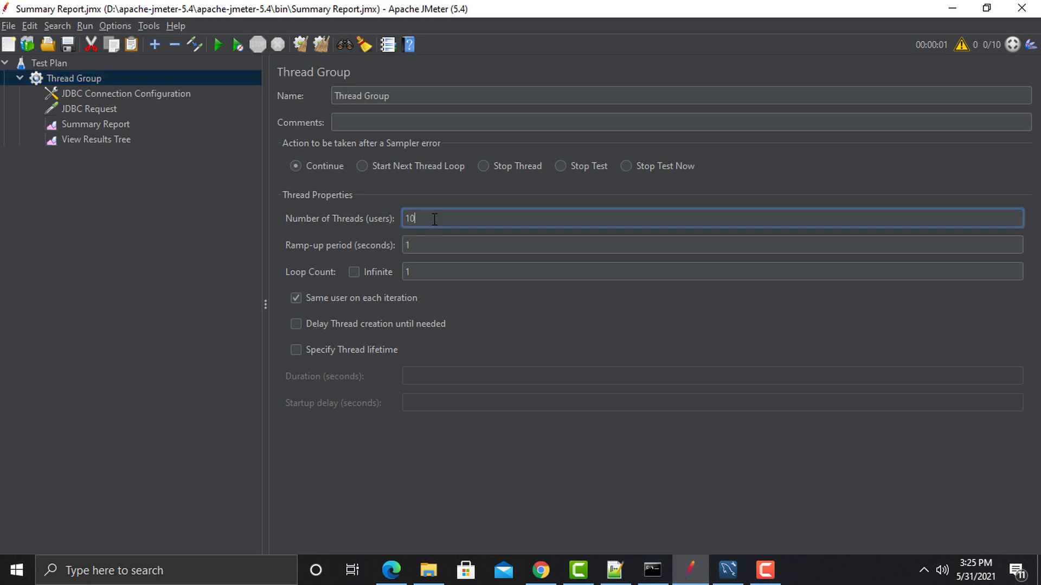